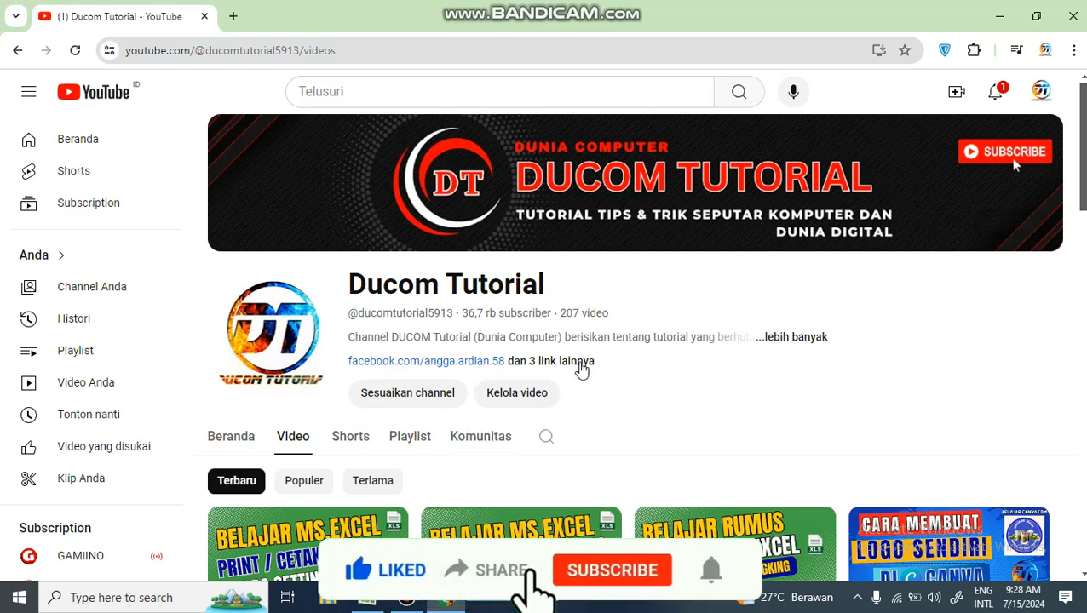
Step: View the links in the Ducom Tutorial channel's description and look through its newest videos
{"action": "left_click", "coordinate": [578, 366]}
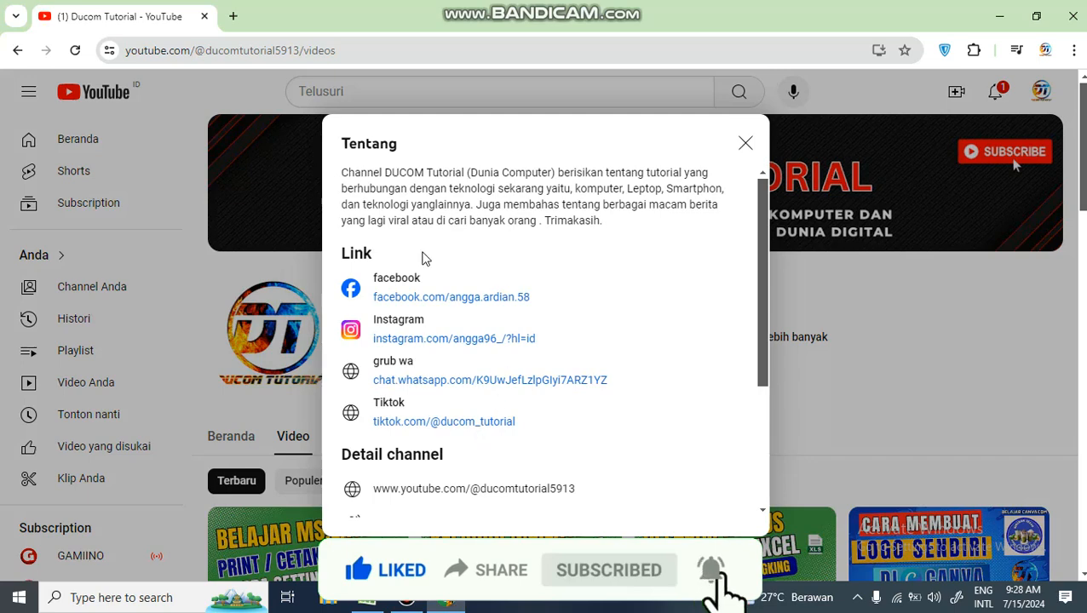
{"action": "left_click", "coordinate": [878, 96]}
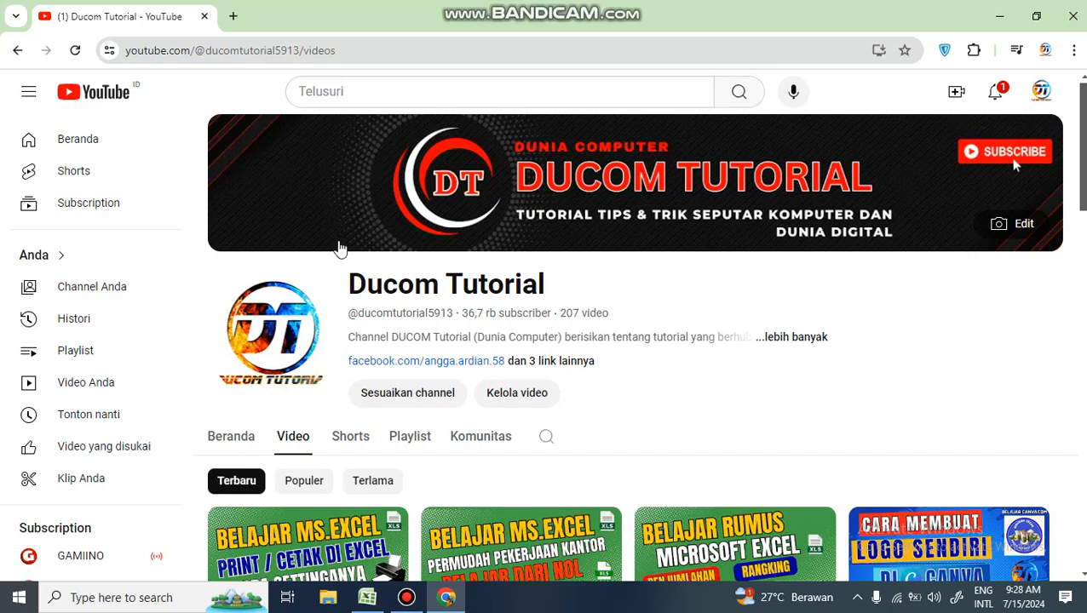
{"action": "scroll", "coordinate": [455, 236], "scroll_direction": "down", "scroll_amount": 3}
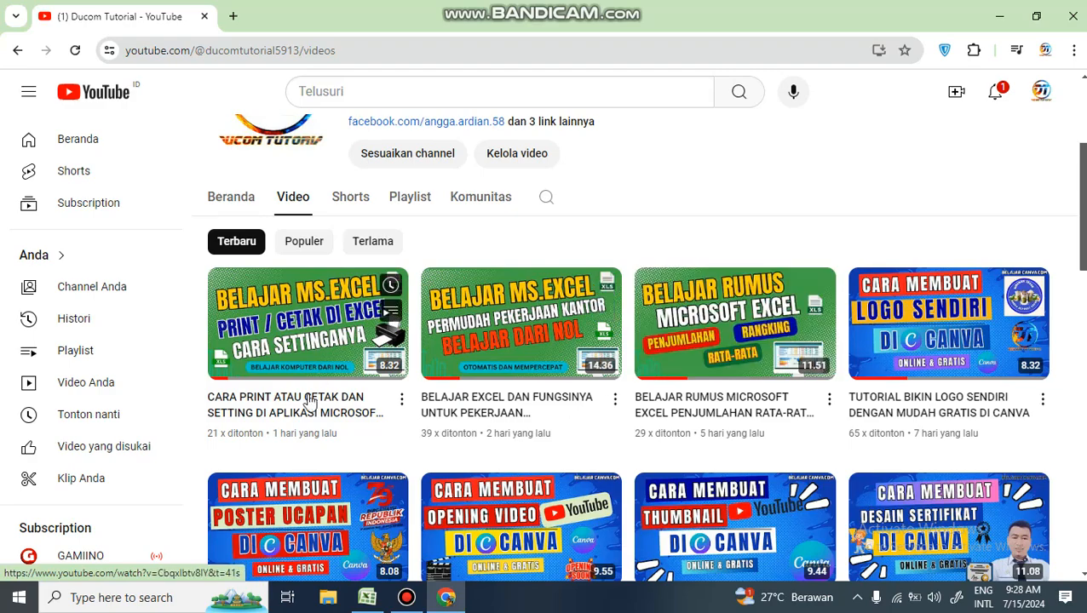
Step: Switch to the Excel workbook and examine the student grade table from the first row to the last
{"action": "left_click", "coordinate": [367, 597]}
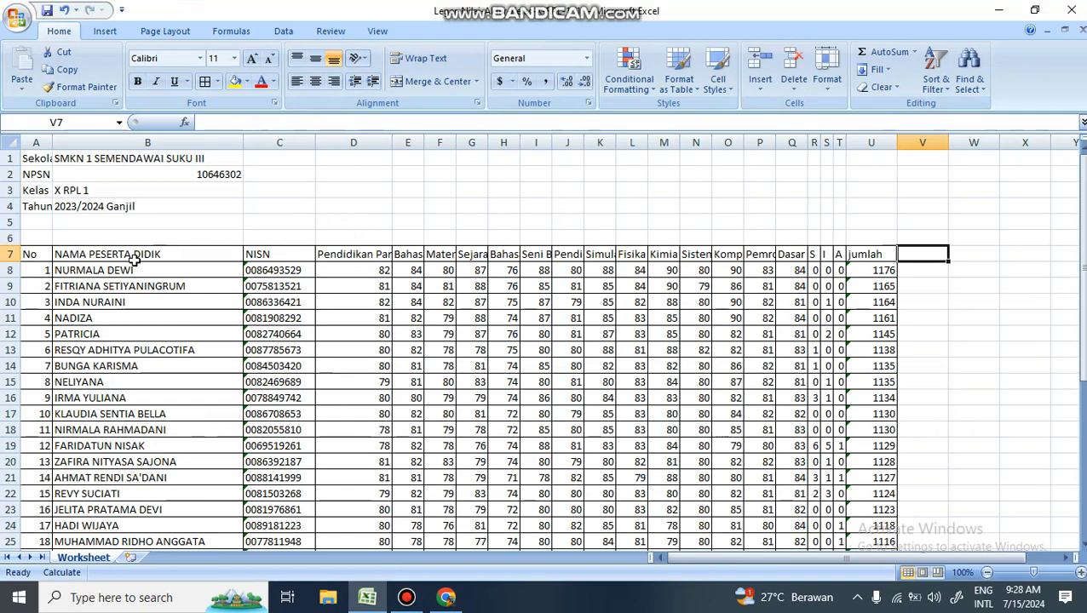
{"action": "scroll", "coordinate": [116, 384], "scroll_direction": "down", "scroll_amount": 3}
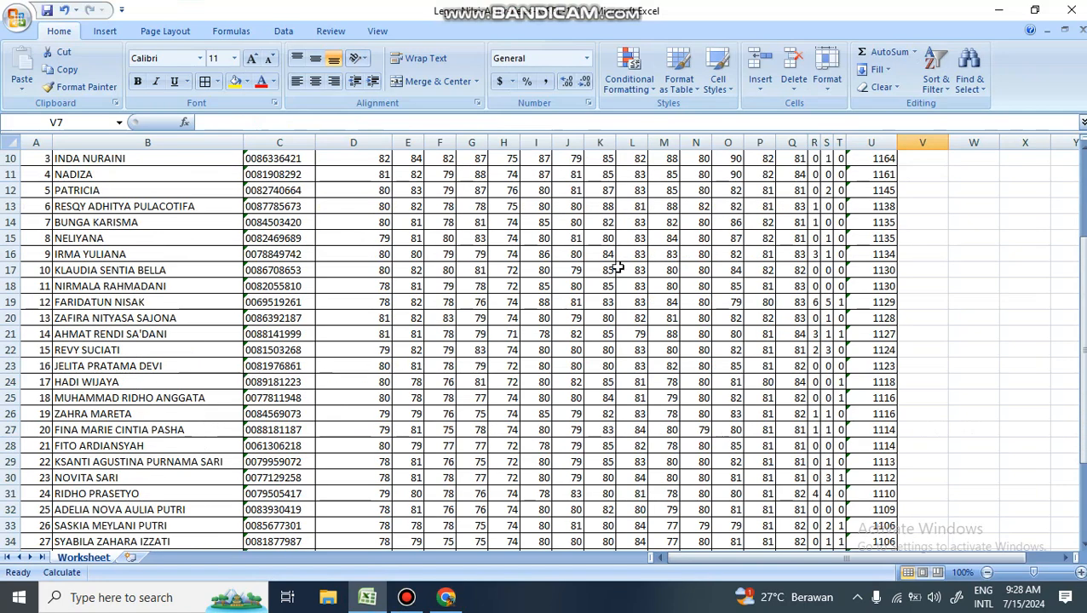
{"action": "scroll", "coordinate": [153, 379], "scroll_direction": "up", "scroll_amount": 3}
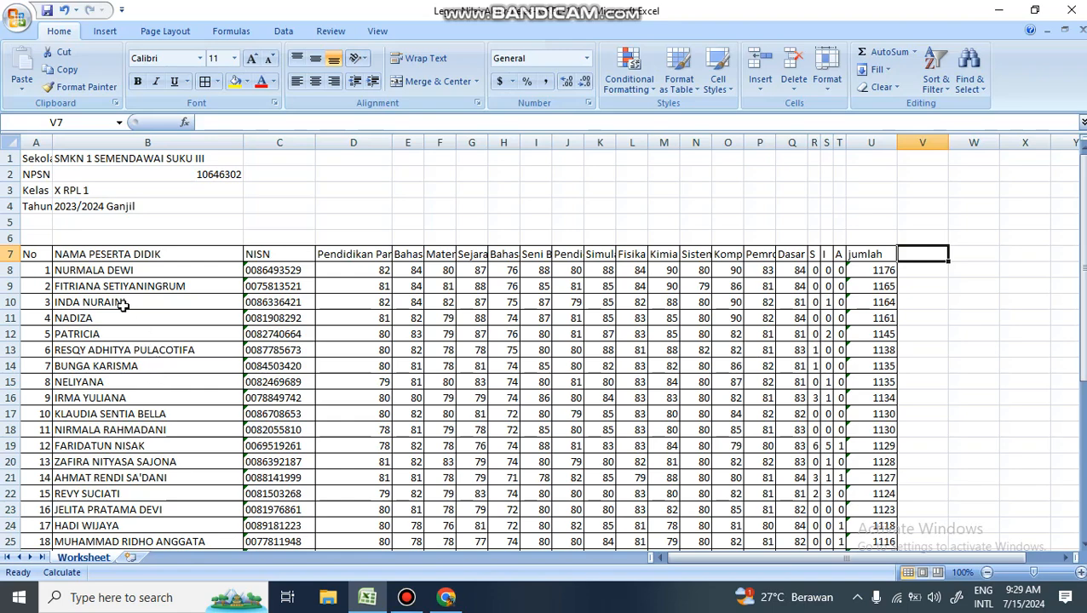
{"action": "scroll", "coordinate": [48, 317], "scroll_direction": "down", "scroll_amount": 2}
{"action": "scroll", "coordinate": [139, 349], "scroll_direction": "up", "scroll_amount": 2}
{"action": "scroll", "coordinate": [281, 441], "scroll_direction": "down", "scroll_amount": 6}
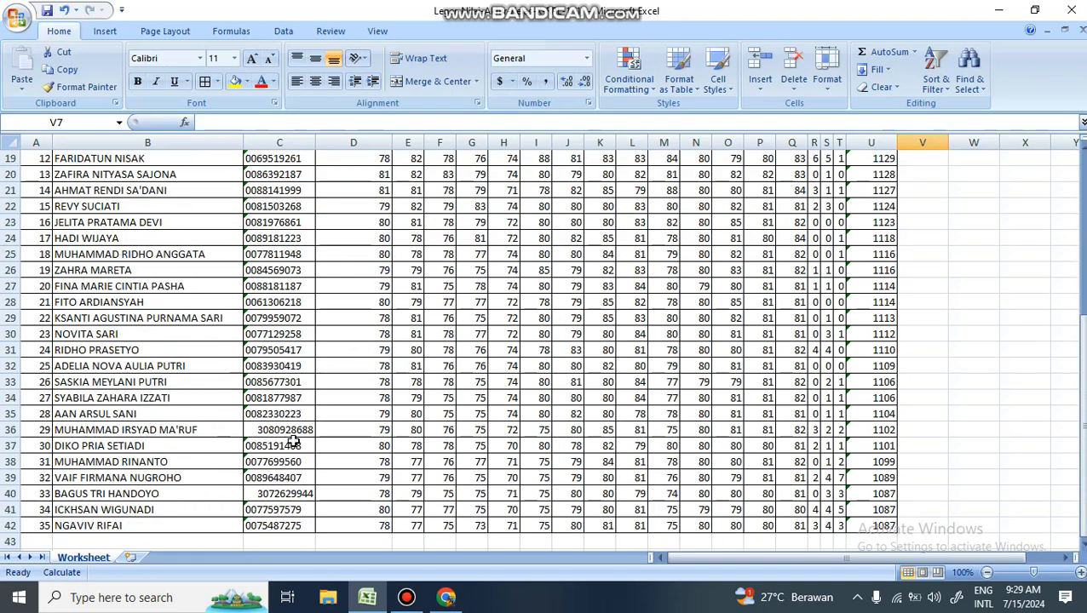
{"action": "scroll", "coordinate": [281, 441], "scroll_direction": "down", "scroll_amount": 3}
{"action": "scroll", "coordinate": [497, 444], "scroll_direction": "up", "scroll_amount": 9}
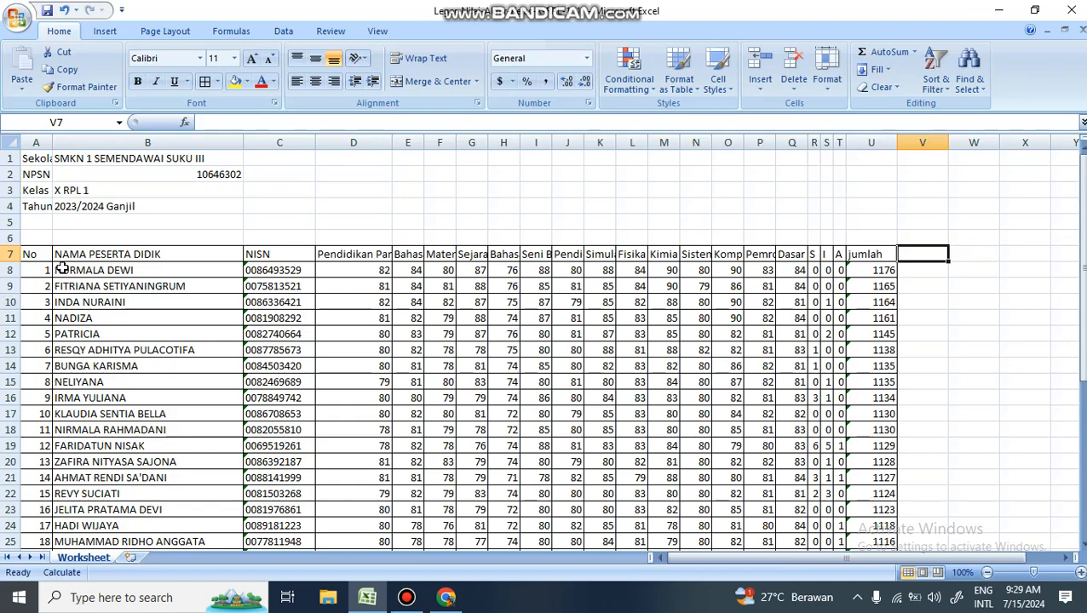
{"action": "left_click", "coordinate": [92, 271]}
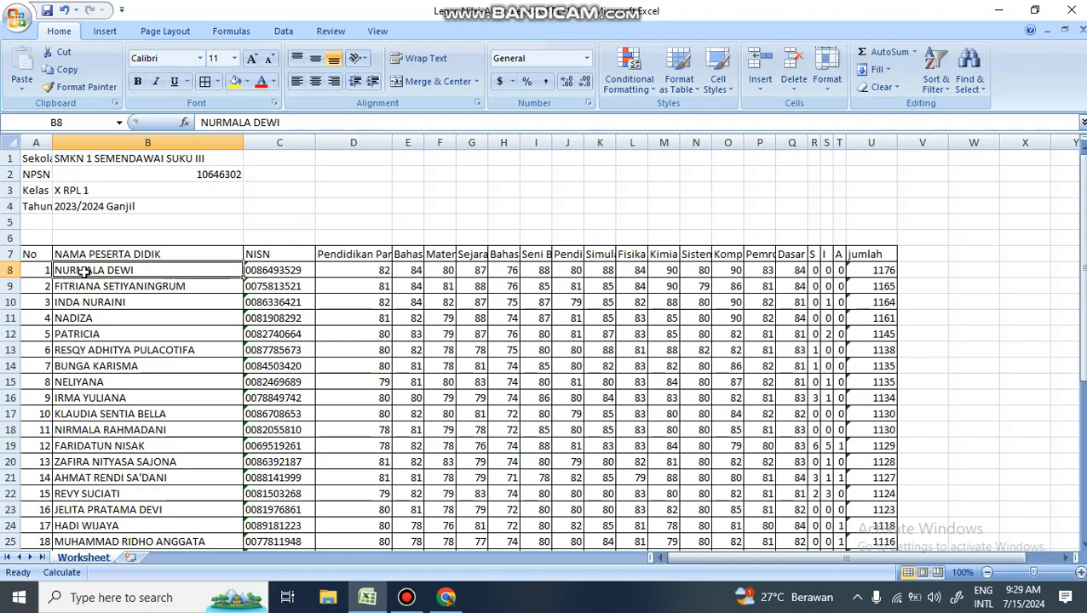
{"action": "scroll", "coordinate": [76, 310], "scroll_direction": "down", "scroll_amount": 7}
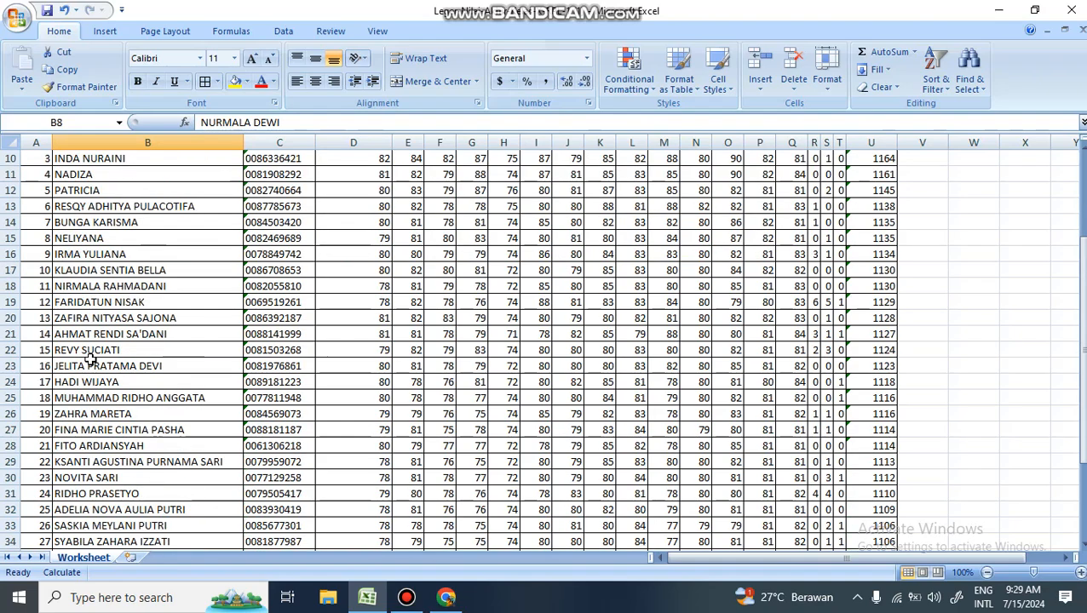
{"action": "scroll", "coordinate": [96, 362], "scroll_direction": "up", "scroll_amount": 9}
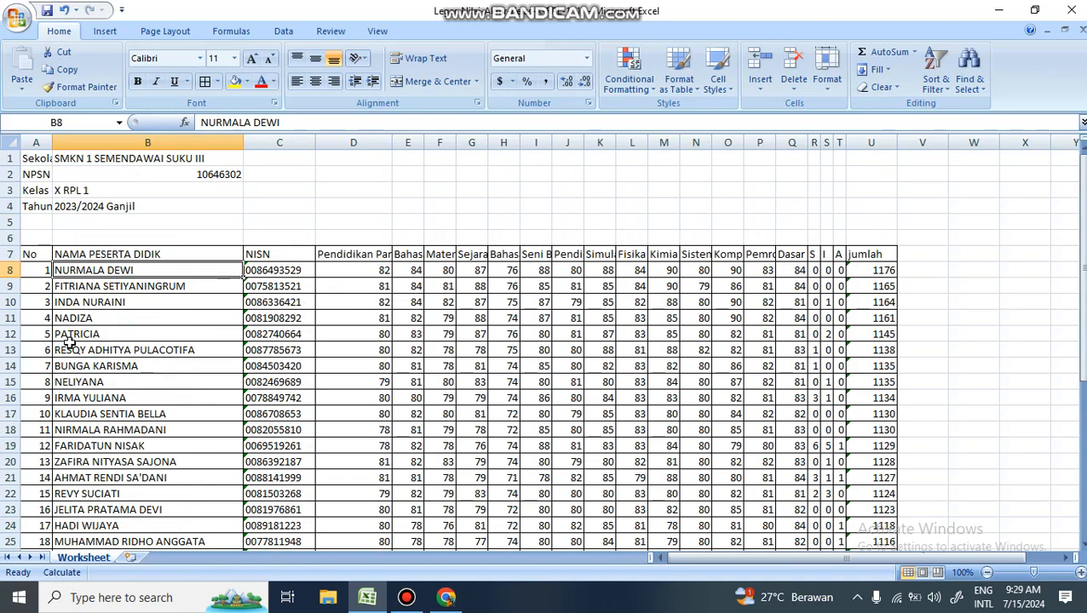
Step: Narrow the No column and select the student data in B8:U42, leaving out the numbering and header row
{"action": "left_click_drag", "start_coordinate": [54, 142], "coordinate": [42, 142]}
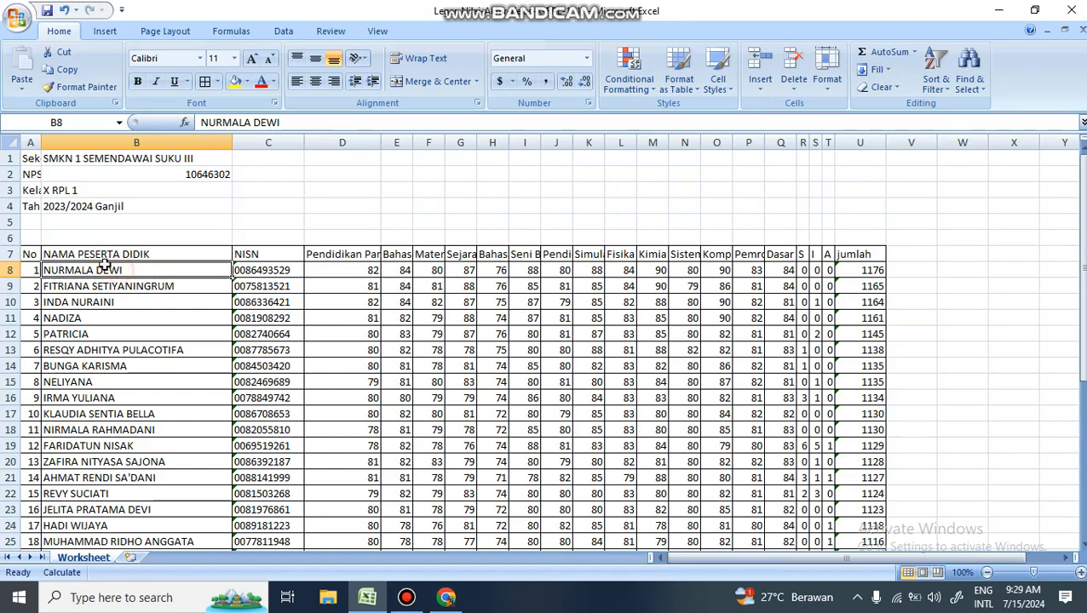
{"action": "left_click", "coordinate": [340, 270]}
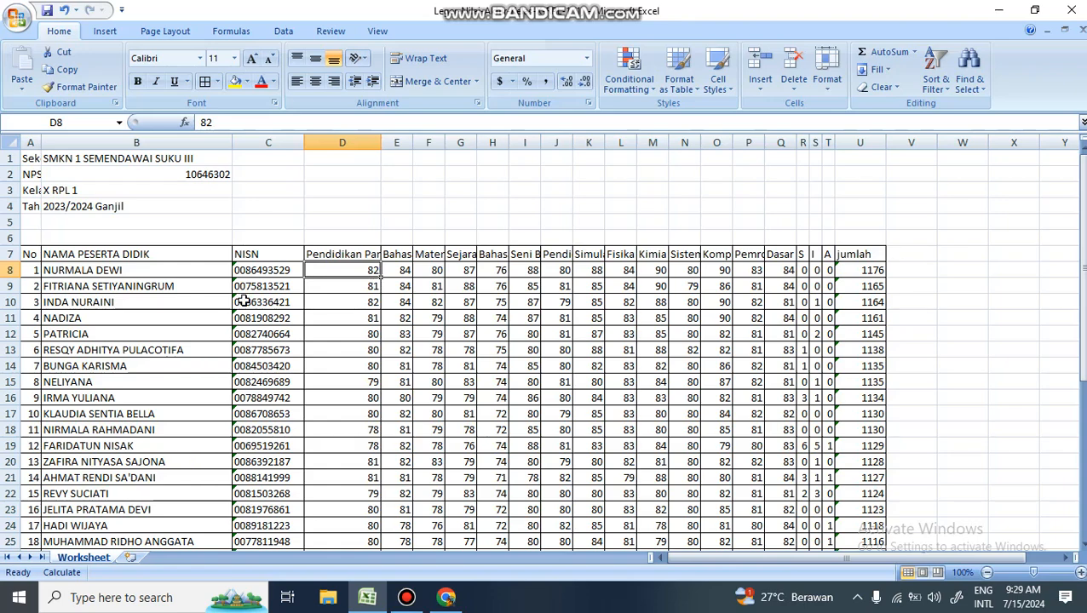
{"action": "left_click_drag", "start_coordinate": [49, 274], "coordinate": [848, 527]}
{"action": "scroll", "coordinate": [84, 288], "scroll_direction": "up", "scroll_amount": 6}
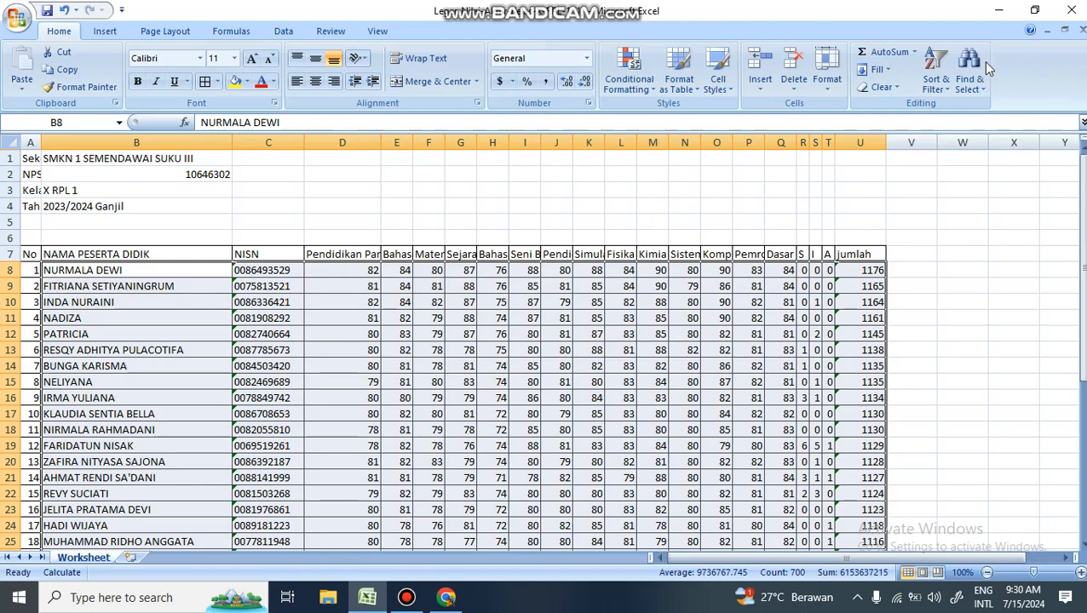
Step: Apply a custom sort to the selected rows by Column B values in A to Z order
{"action": "left_click", "coordinate": [944, 95]}
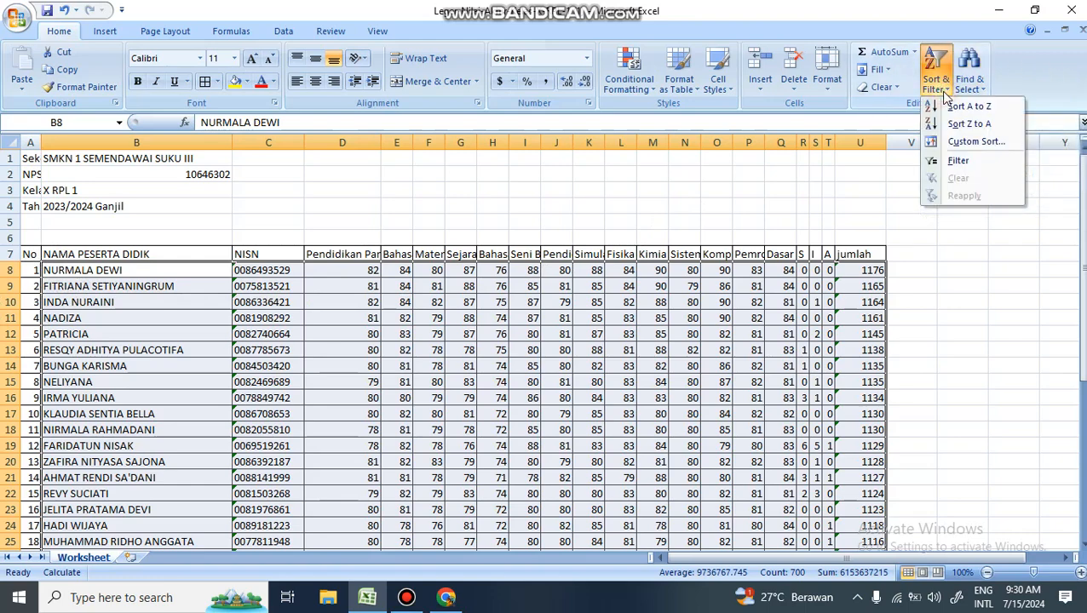
{"action": "left_click", "coordinate": [973, 145]}
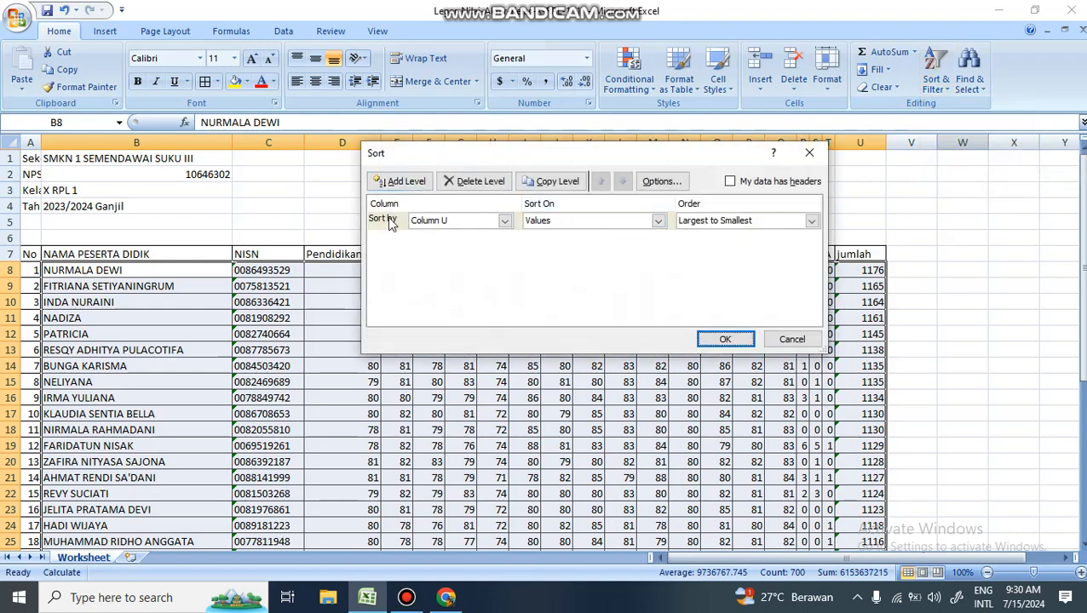
{"action": "left_click", "coordinate": [444, 221]}
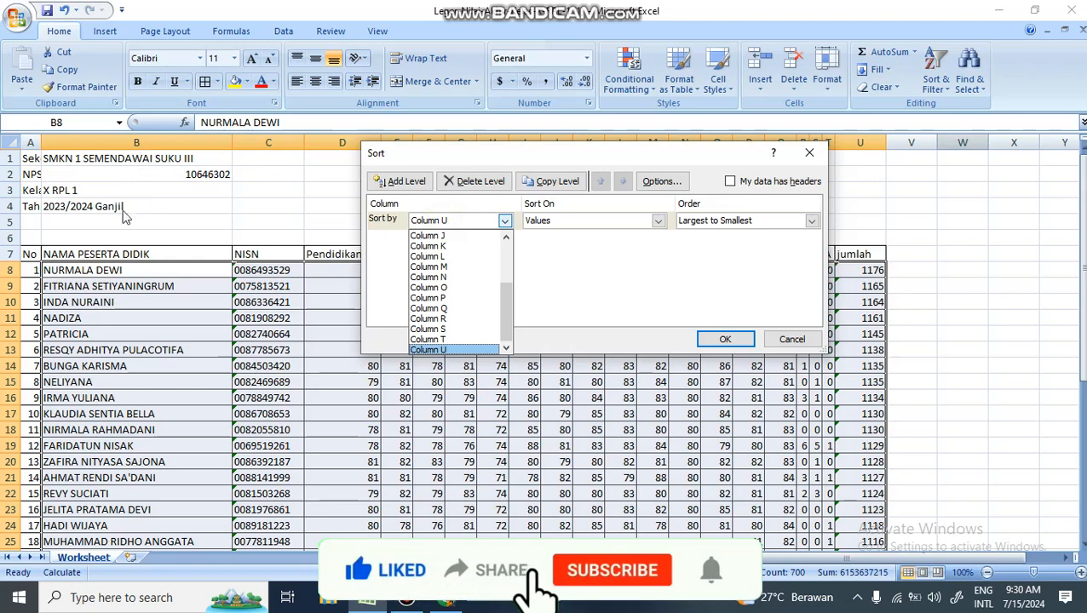
{"action": "scroll", "coordinate": [440, 288], "scroll_direction": "up", "scroll_amount": 3}
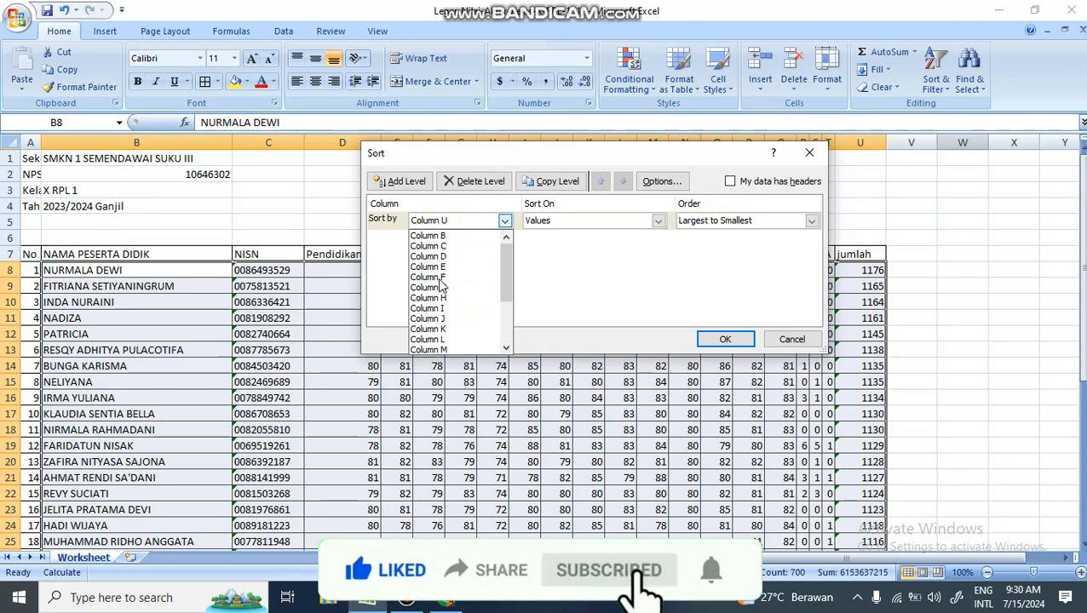
{"action": "left_click", "coordinate": [425, 236]}
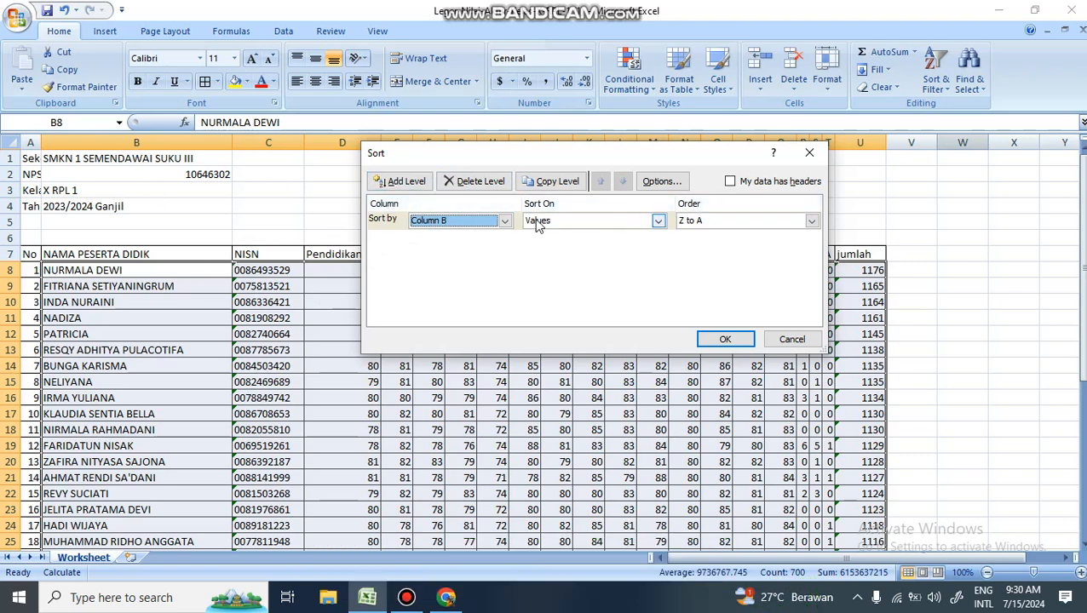
{"action": "left_click", "coordinate": [700, 222]}
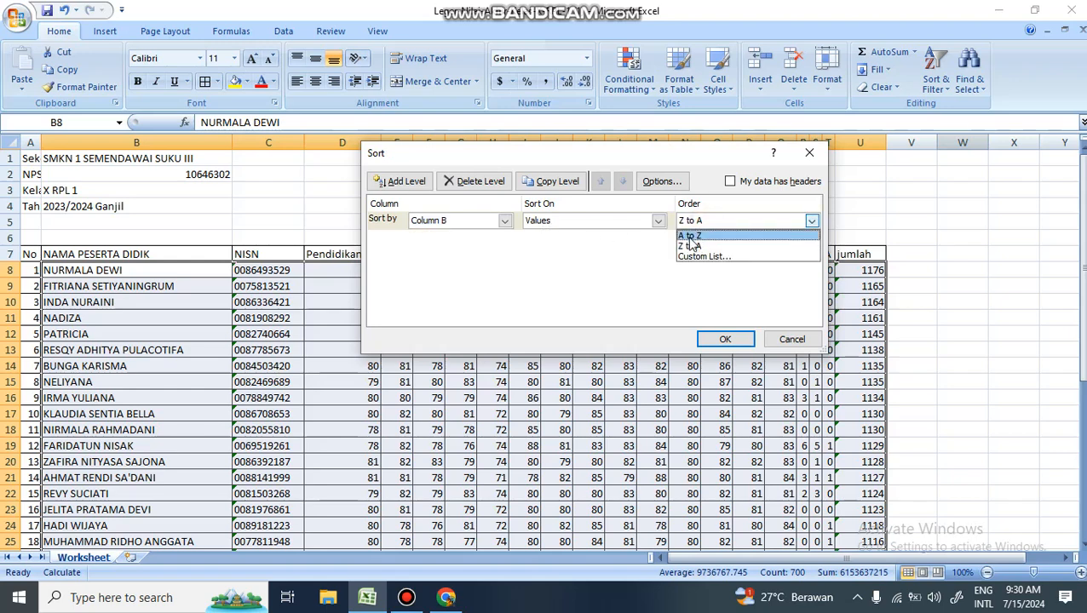
{"action": "left_click", "coordinate": [691, 237]}
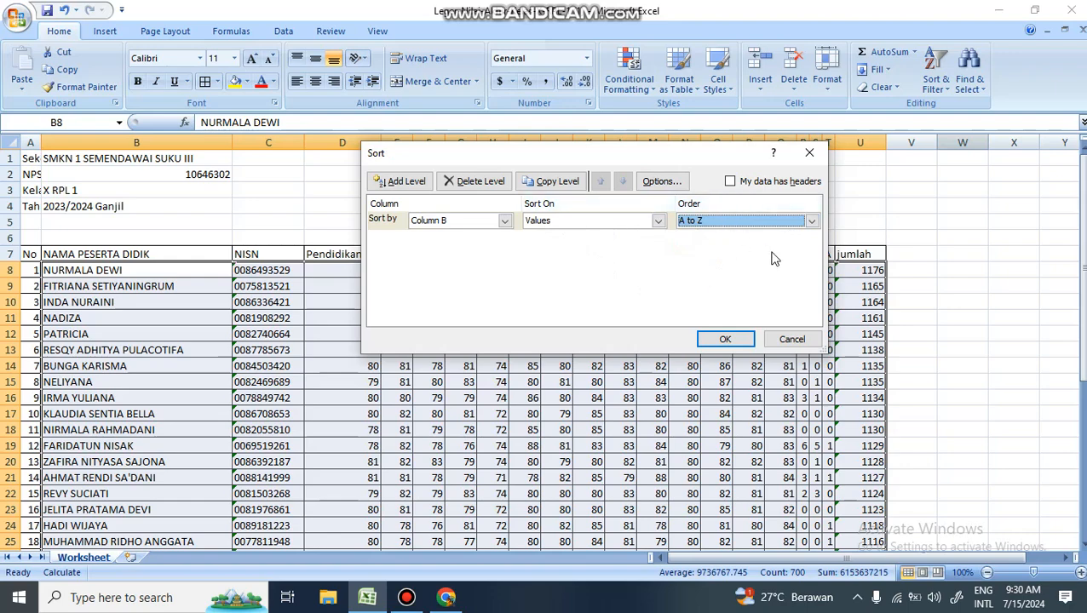
{"action": "left_click", "coordinate": [725, 339]}
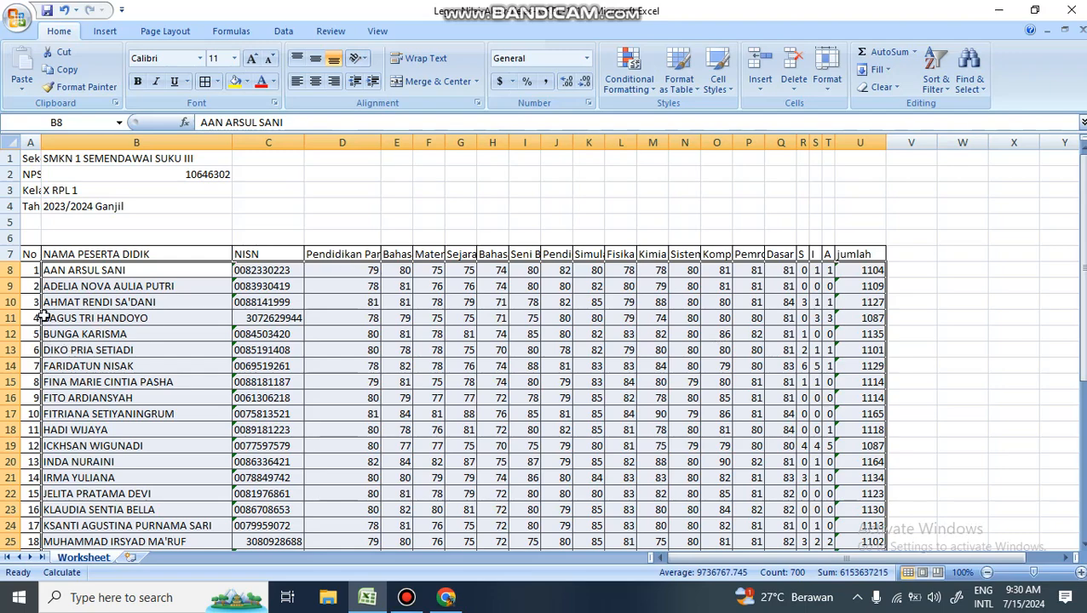
Step: Examine the sorted student names against their numbering and grades, and inspect the first two totals in the jumlah column
{"action": "scroll", "coordinate": [106, 284], "scroll_direction": "down", "scroll_amount": 1}
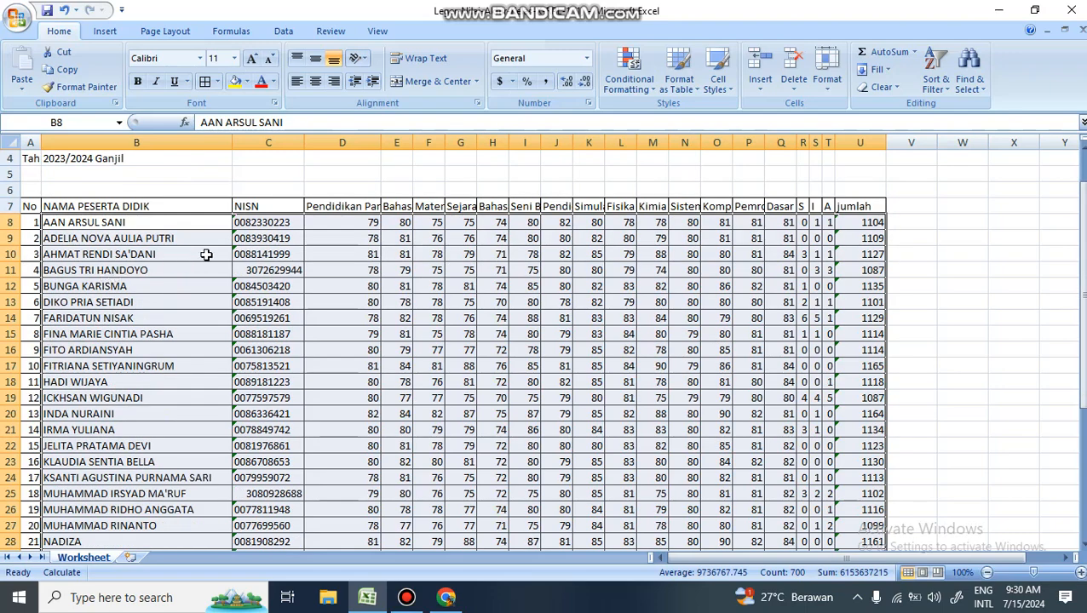
{"action": "left_click", "coordinate": [68, 201]}
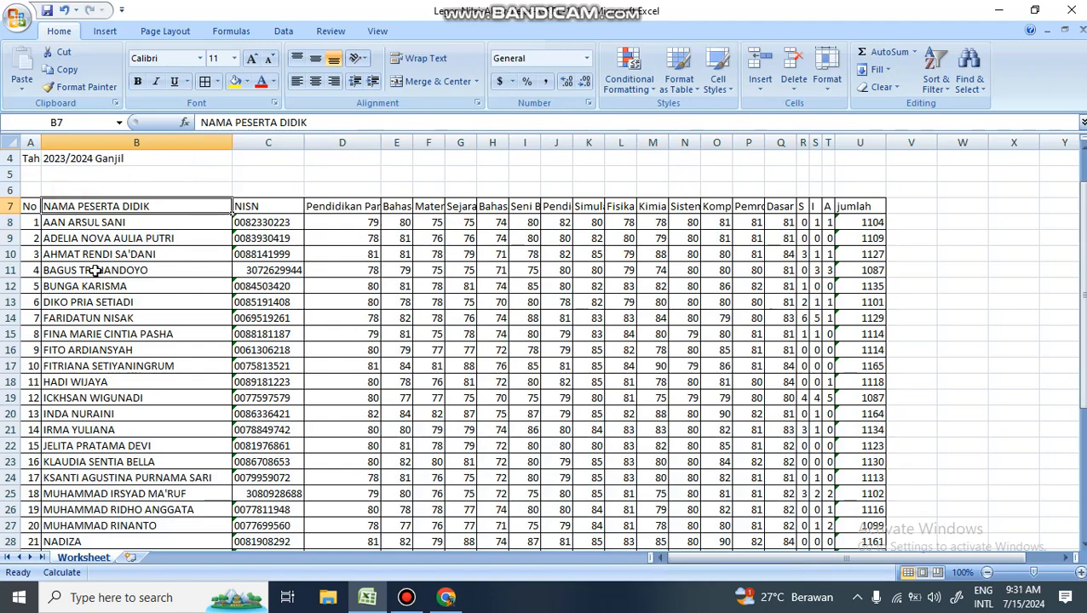
{"action": "scroll", "coordinate": [47, 227], "scroll_direction": "down", "scroll_amount": 8}
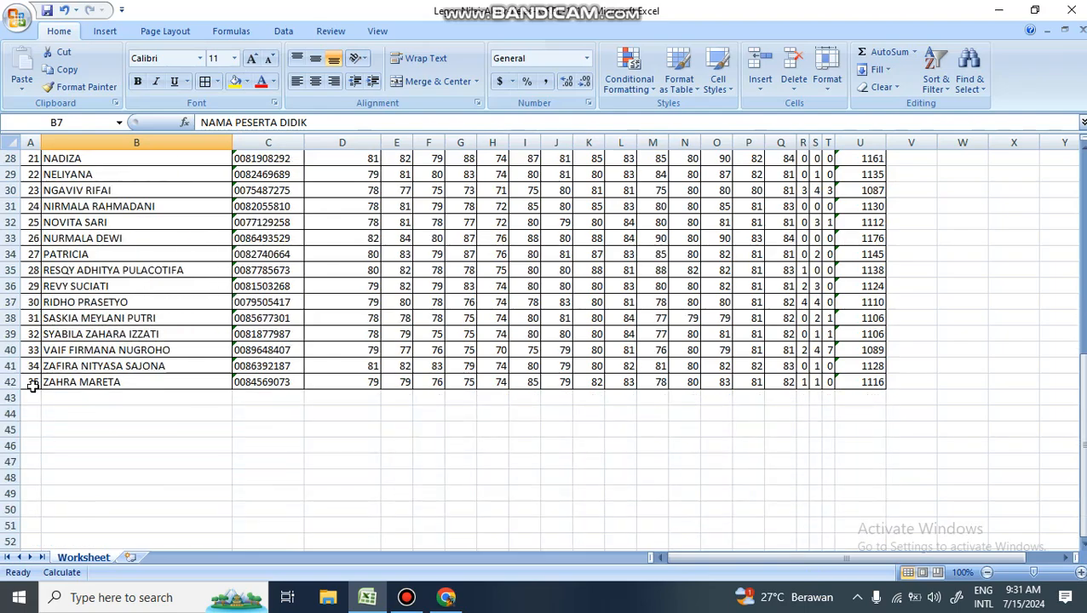
{"action": "scroll", "coordinate": [101, 347], "scroll_direction": "up", "scroll_amount": 9}
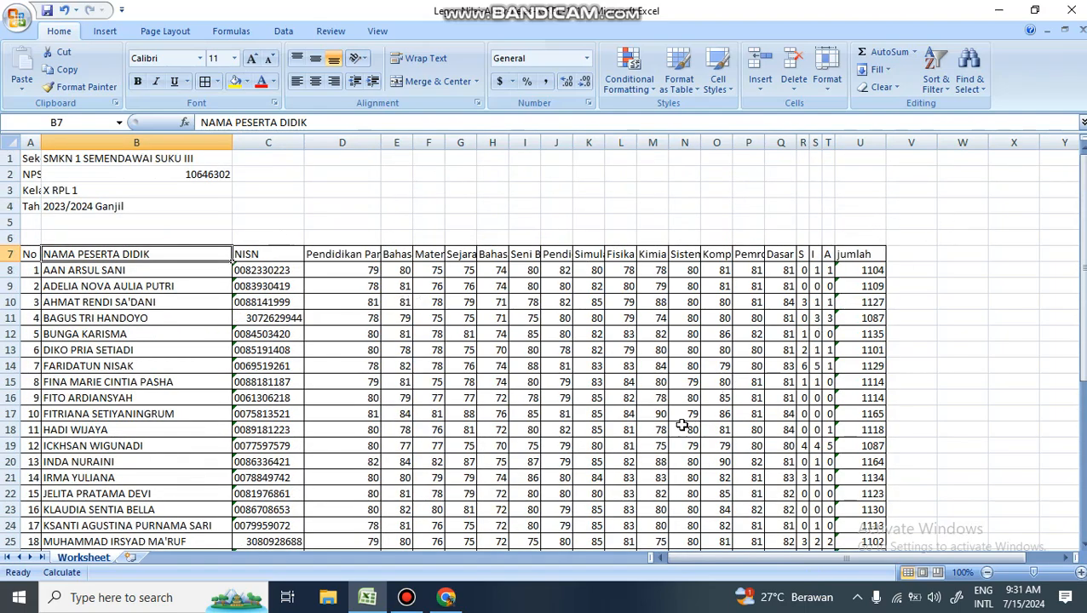
{"action": "left_click_drag", "start_coordinate": [137, 273], "coordinate": [139, 328]}
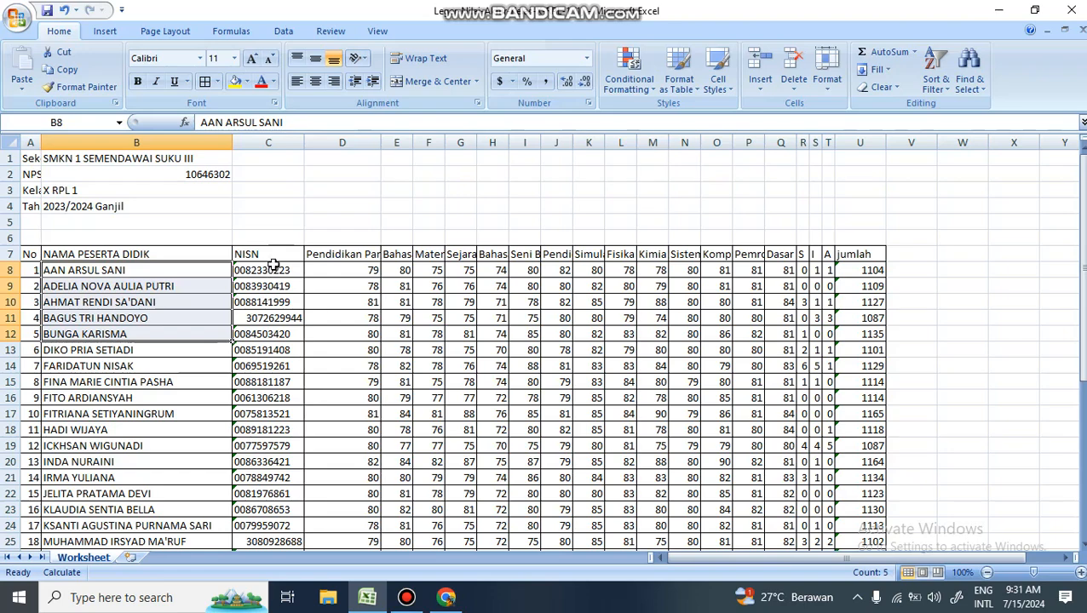
{"action": "left_click", "coordinate": [346, 300]}
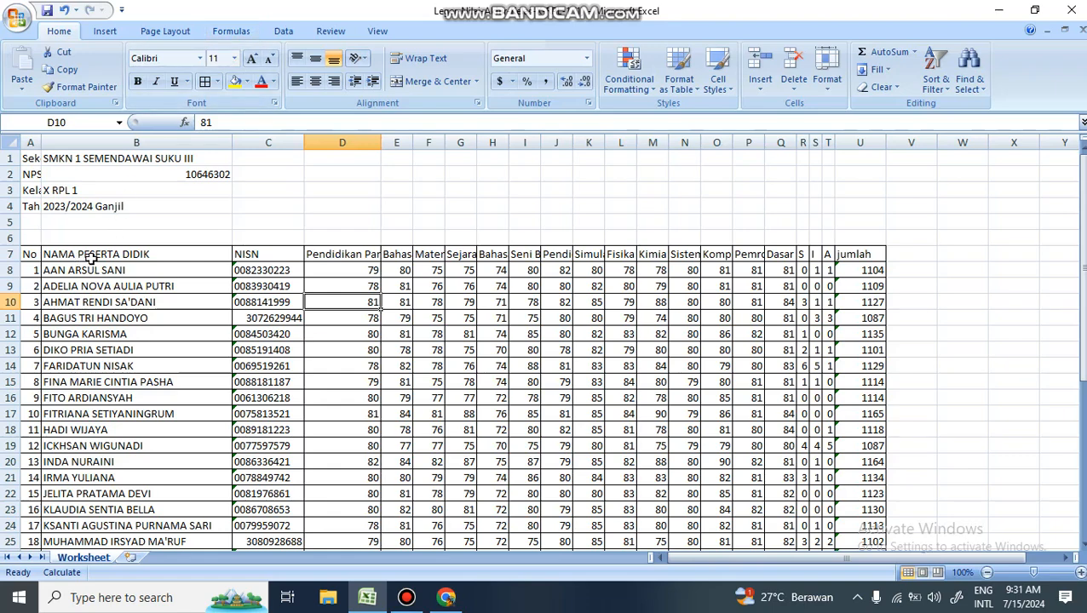
{"action": "scroll", "coordinate": [79, 274], "scroll_direction": "down", "scroll_amount": 1}
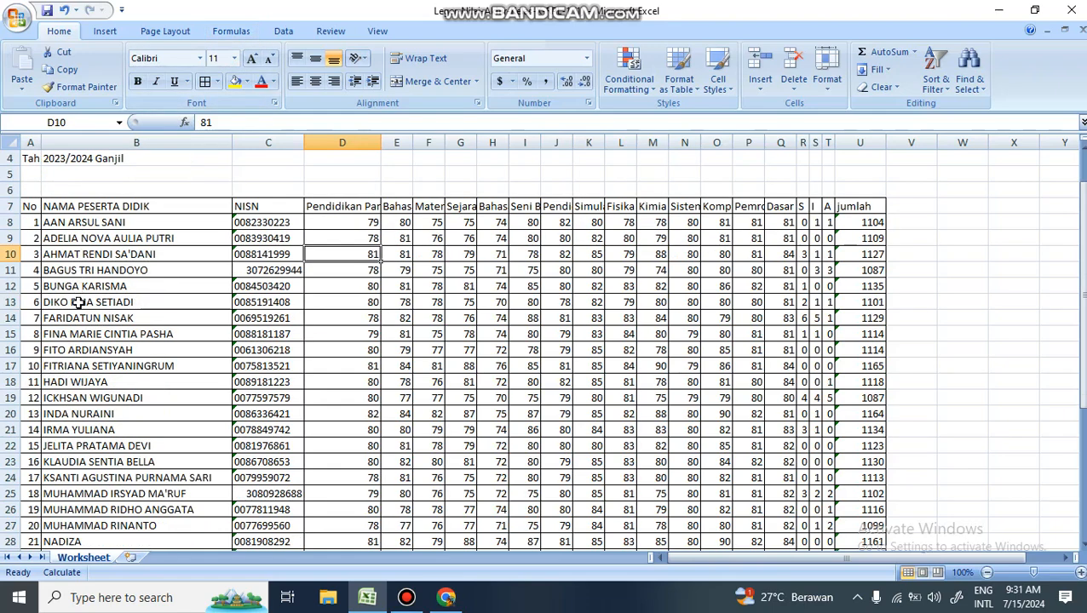
{"action": "scroll", "coordinate": [85, 315], "scroll_direction": "down", "scroll_amount": 2}
{"action": "scroll", "coordinate": [549, 334], "scroll_direction": "up", "scroll_amount": 2}
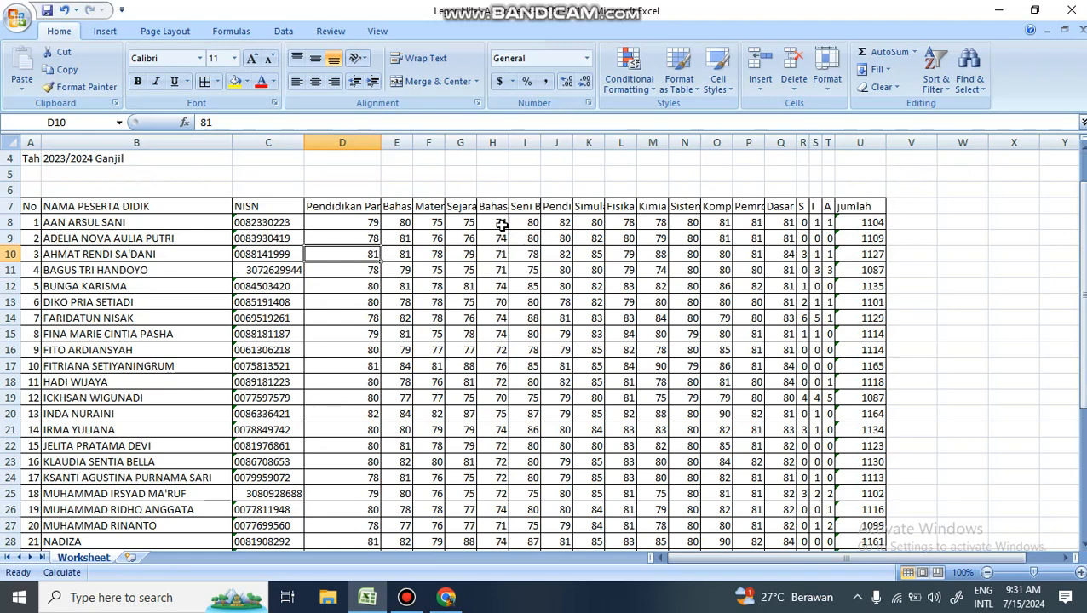
{"action": "left_click", "coordinate": [869, 220]}
{"action": "left_click", "coordinate": [866, 239]}
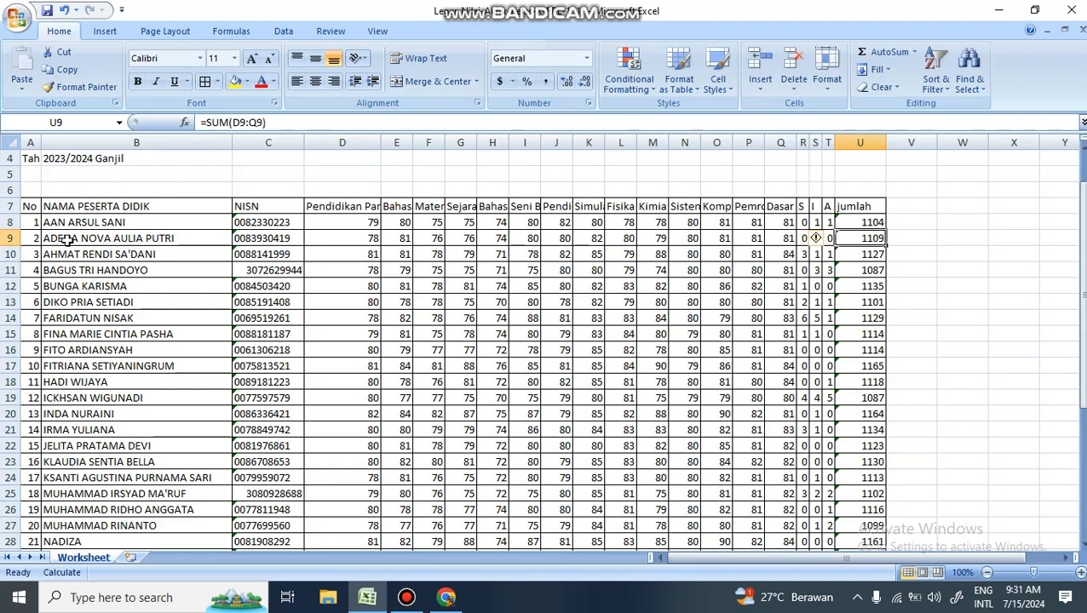
Step: Select the student data in B8:U42 and custom sort it by Column U values in Largest to Smallest order
{"action": "left_click_drag", "start_coordinate": [49, 219], "coordinate": [834, 476]}
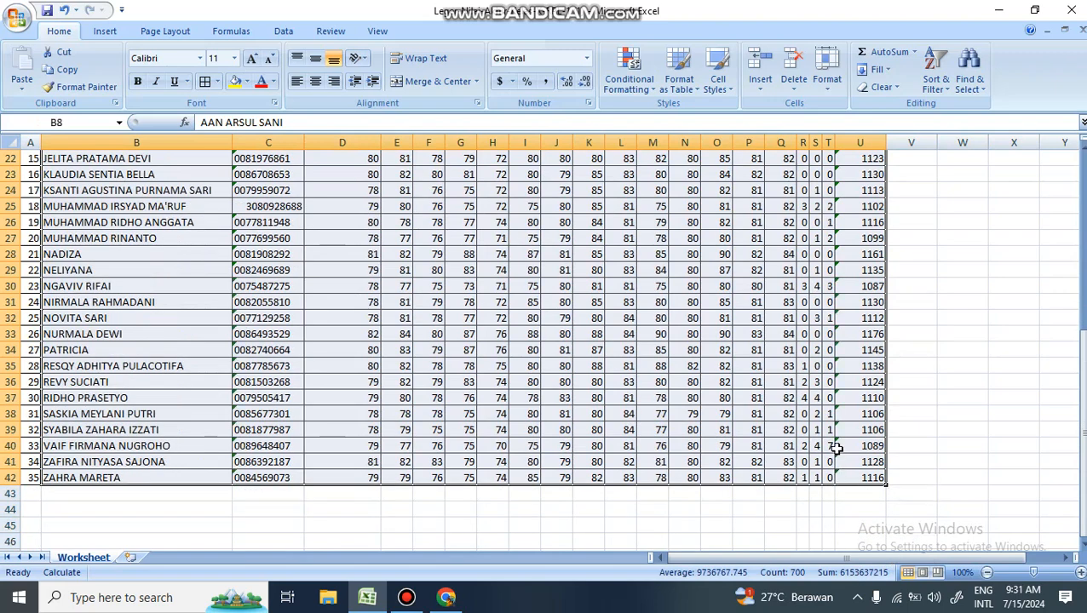
{"action": "scroll", "coordinate": [876, 302], "scroll_direction": "up", "scroll_amount": 4}
{"action": "left_click", "coordinate": [942, 92]}
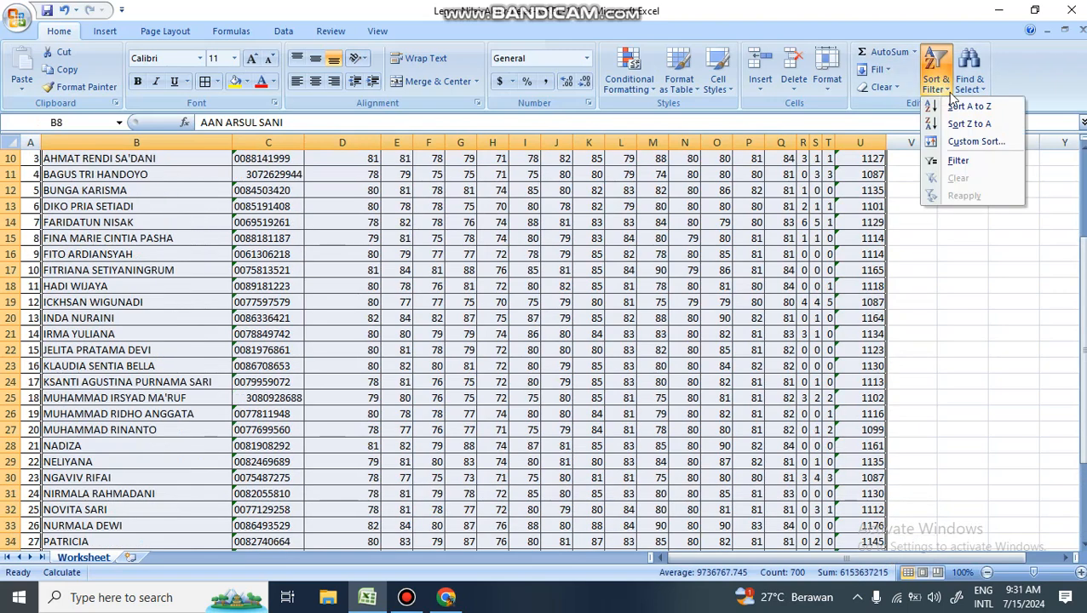
{"action": "left_click", "coordinate": [969, 143]}
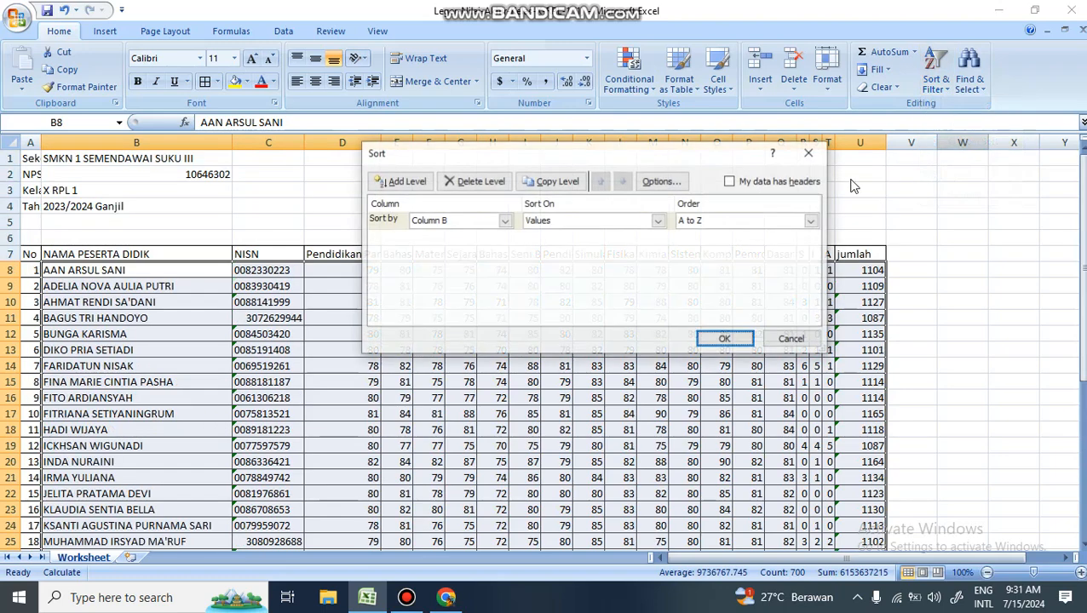
{"action": "left_click_drag", "start_coordinate": [657, 156], "coordinate": [531, 173]}
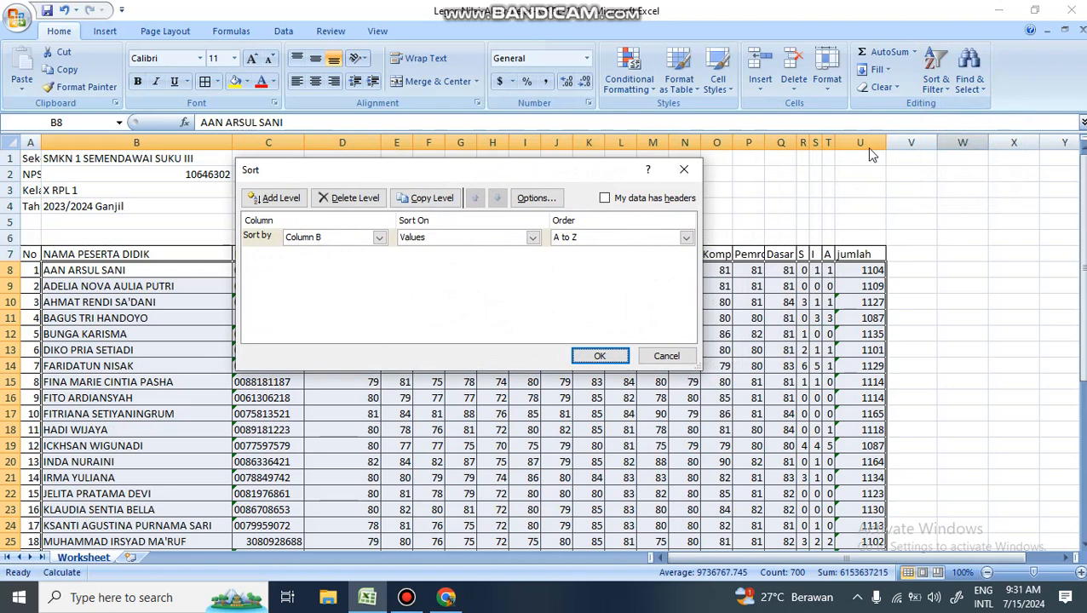
{"action": "left_click", "coordinate": [379, 238]}
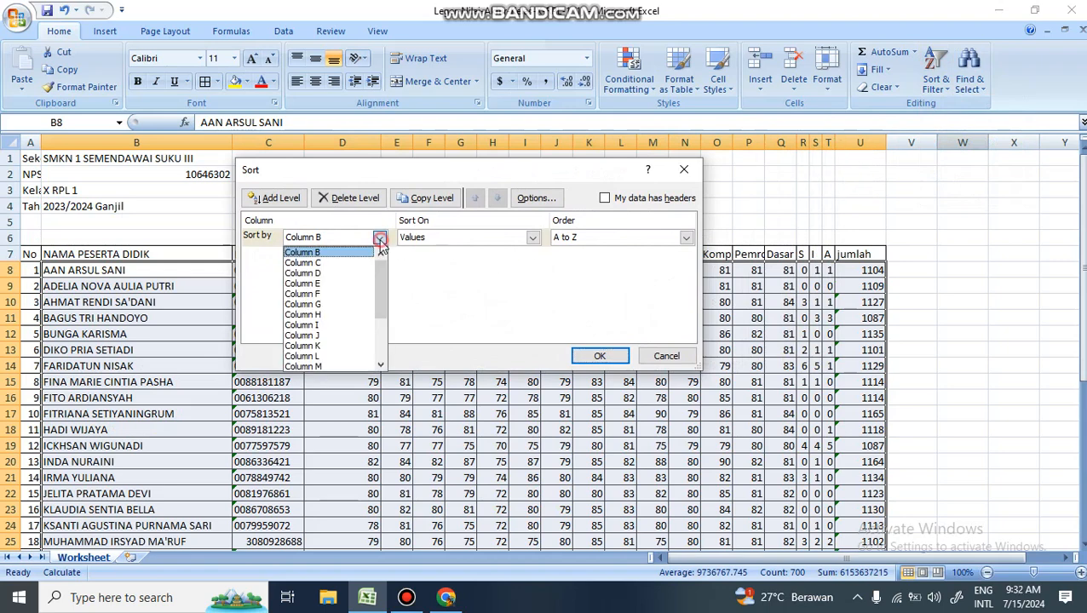
{"action": "scroll", "coordinate": [322, 356], "scroll_direction": "down", "scroll_amount": 2}
{"action": "scroll", "coordinate": [321, 356], "scroll_direction": "down", "scroll_amount": 1}
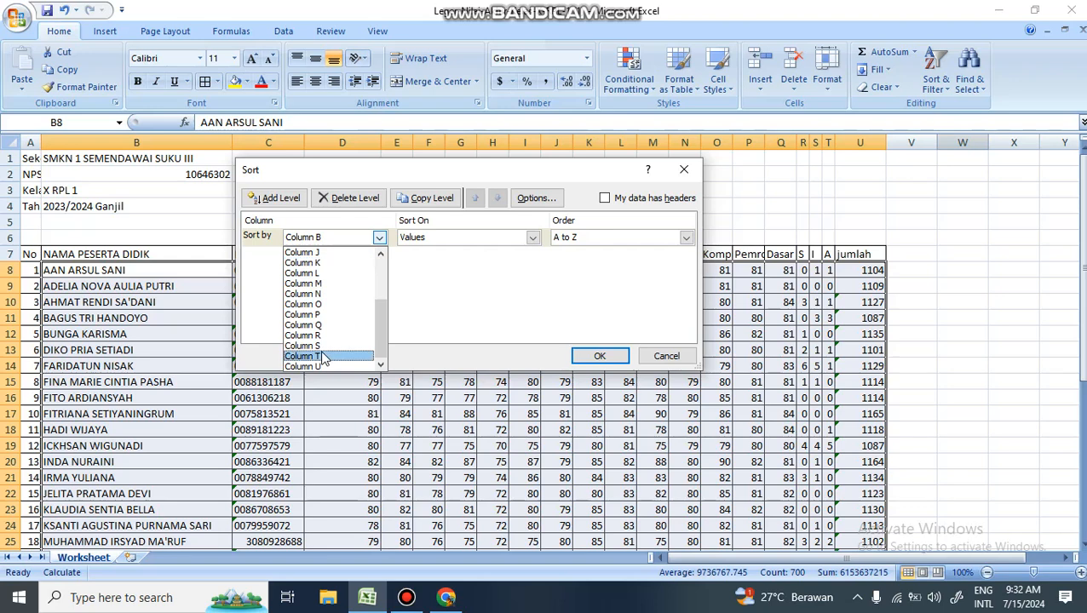
{"action": "left_click", "coordinate": [307, 367]}
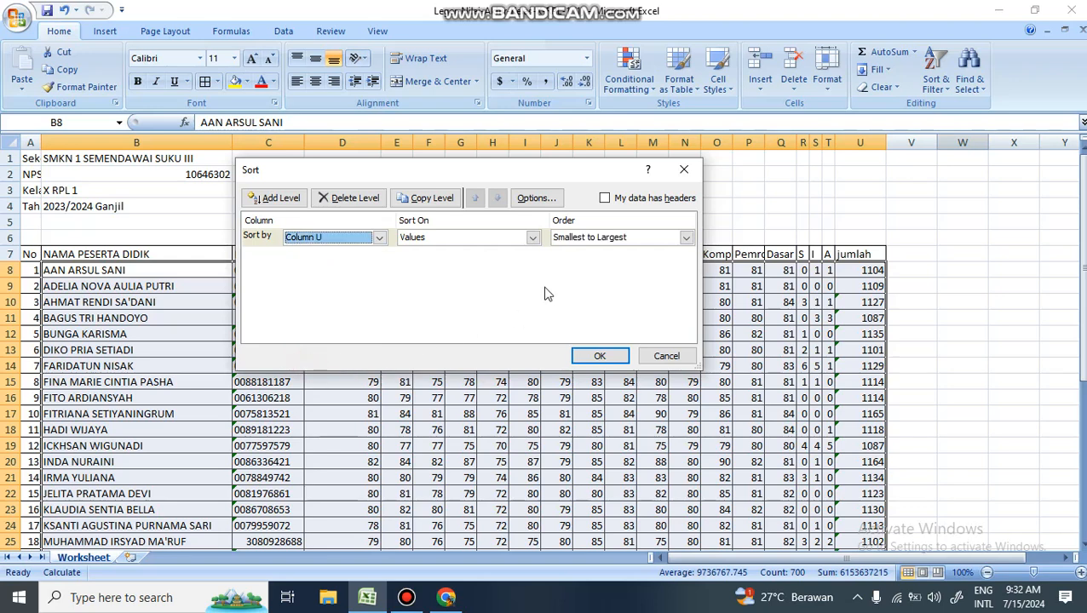
{"action": "left_click", "coordinate": [613, 238]}
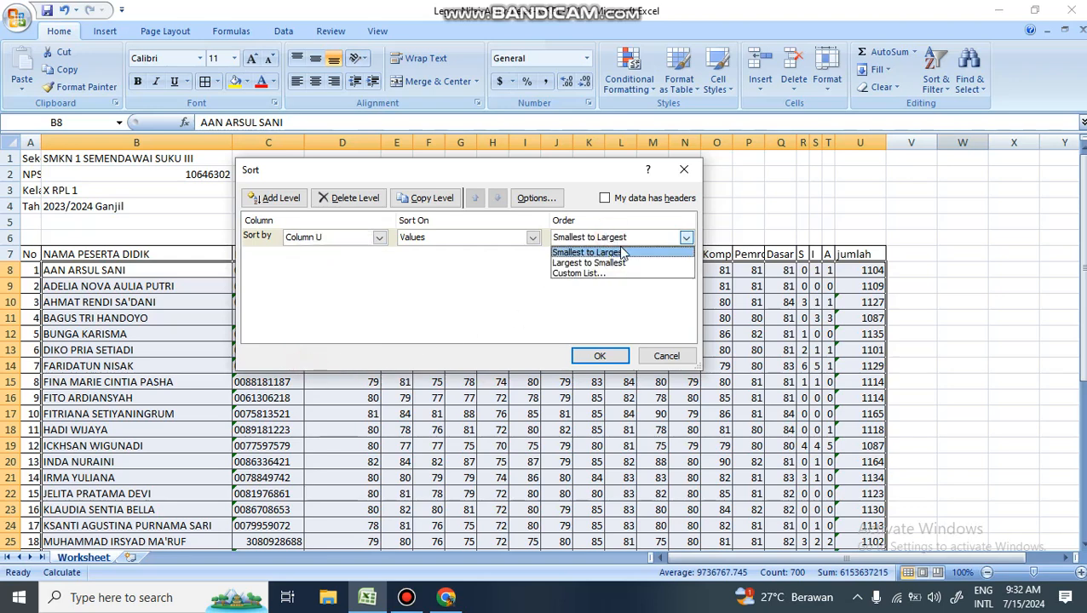
{"action": "left_click", "coordinate": [577, 263]}
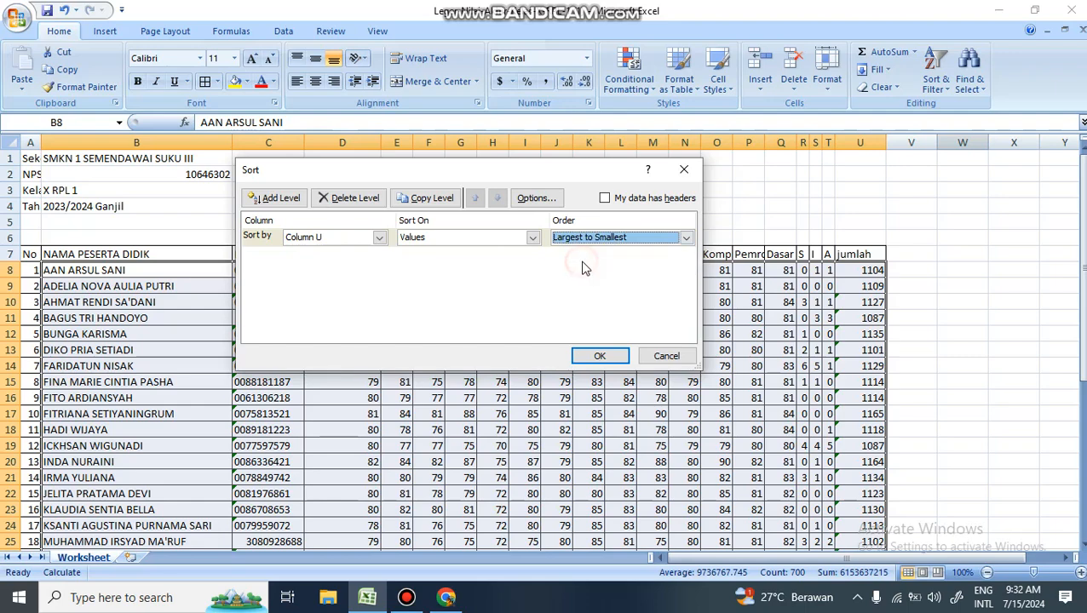
{"action": "left_click", "coordinate": [600, 358]}
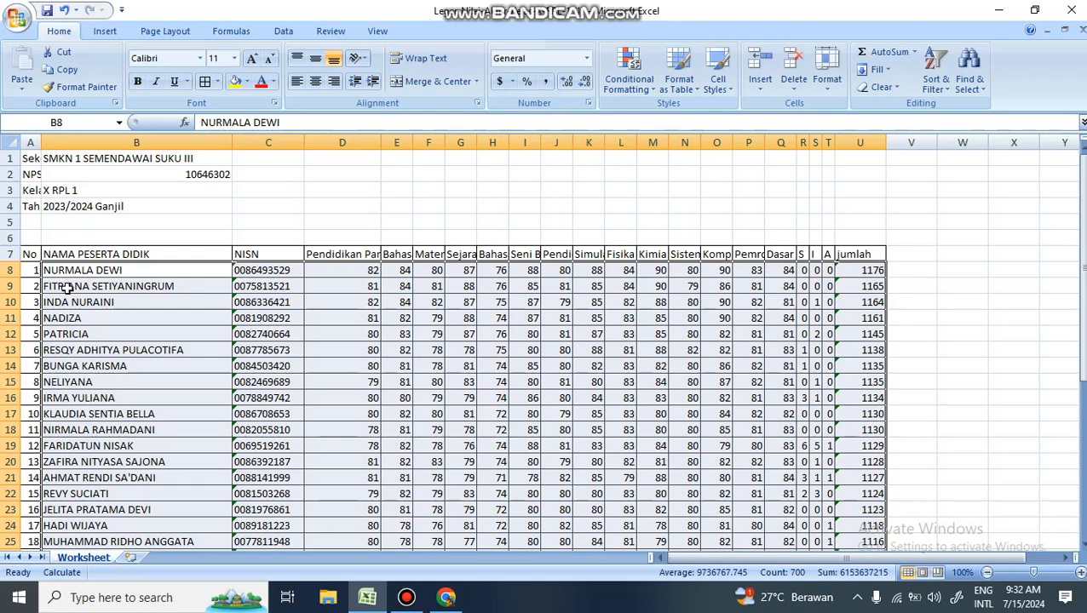
Step: Examine the ranked student list from the first to the last row, comparing names and numbering with the jumlah totals
{"action": "scroll", "coordinate": [643, 389], "scroll_direction": "down", "scroll_amount": 1}
{"action": "scroll", "coordinate": [643, 389], "scroll_direction": "down", "scroll_amount": 7}
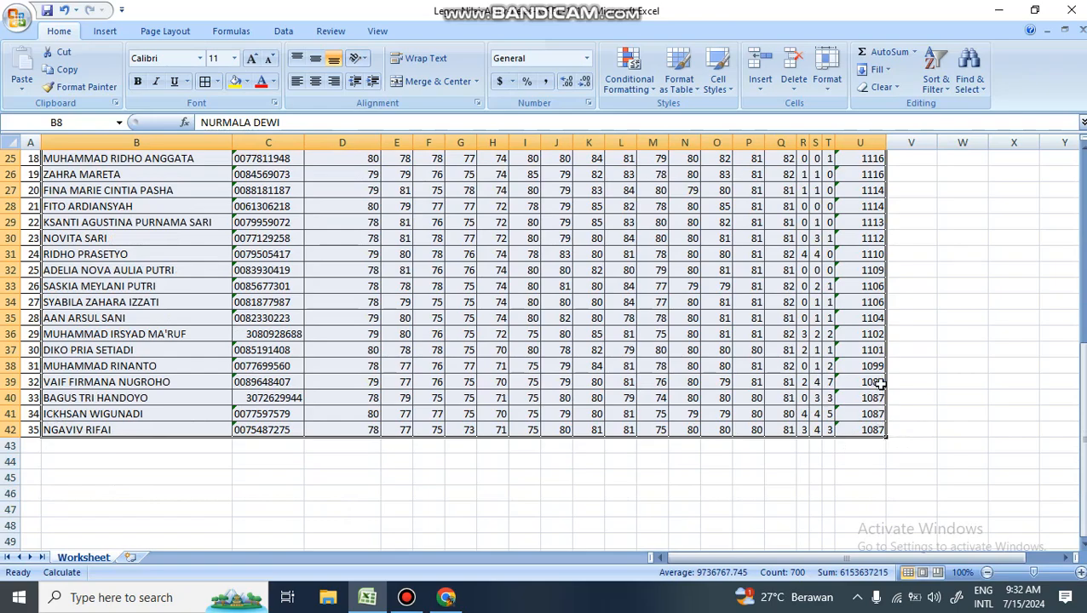
{"action": "scroll", "coordinate": [877, 285], "scroll_direction": "up", "scroll_amount": 8}
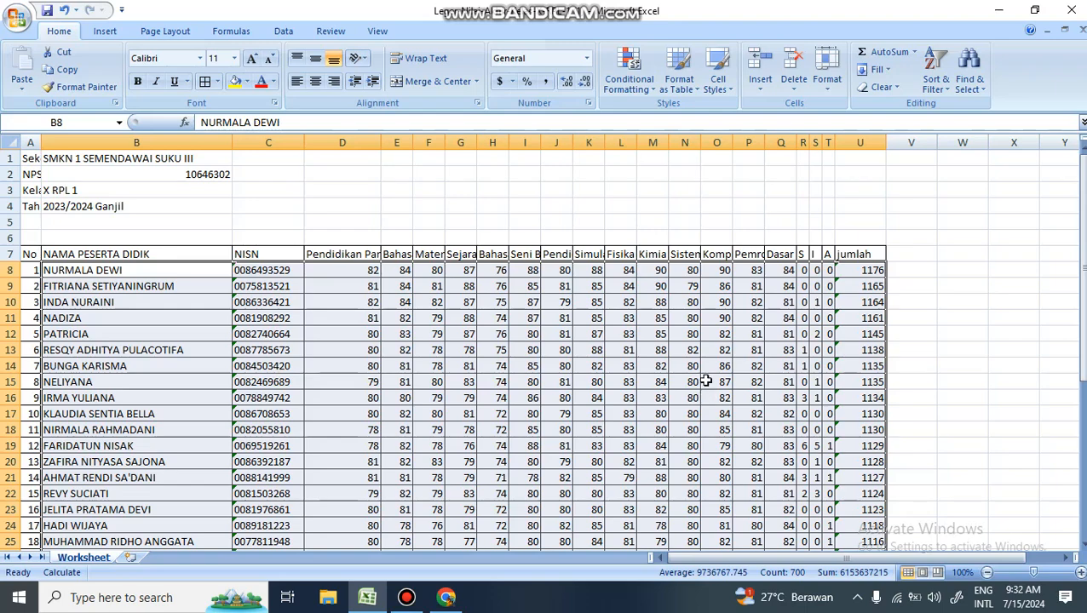
{"action": "left_click", "coordinate": [917, 319]}
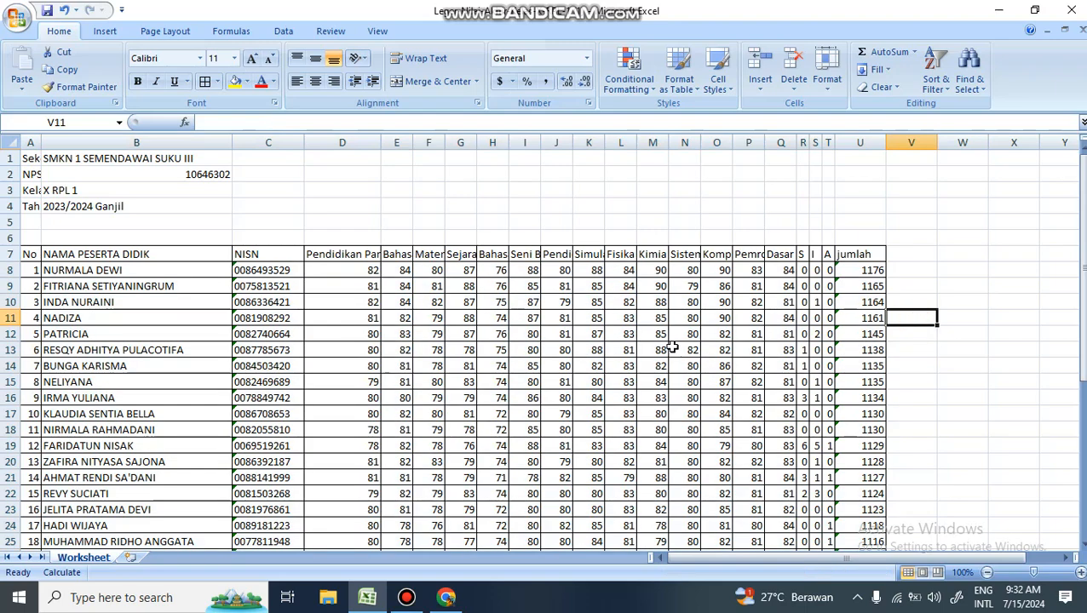
{"action": "scroll", "coordinate": [73, 363], "scroll_direction": "down", "scroll_amount": 4}
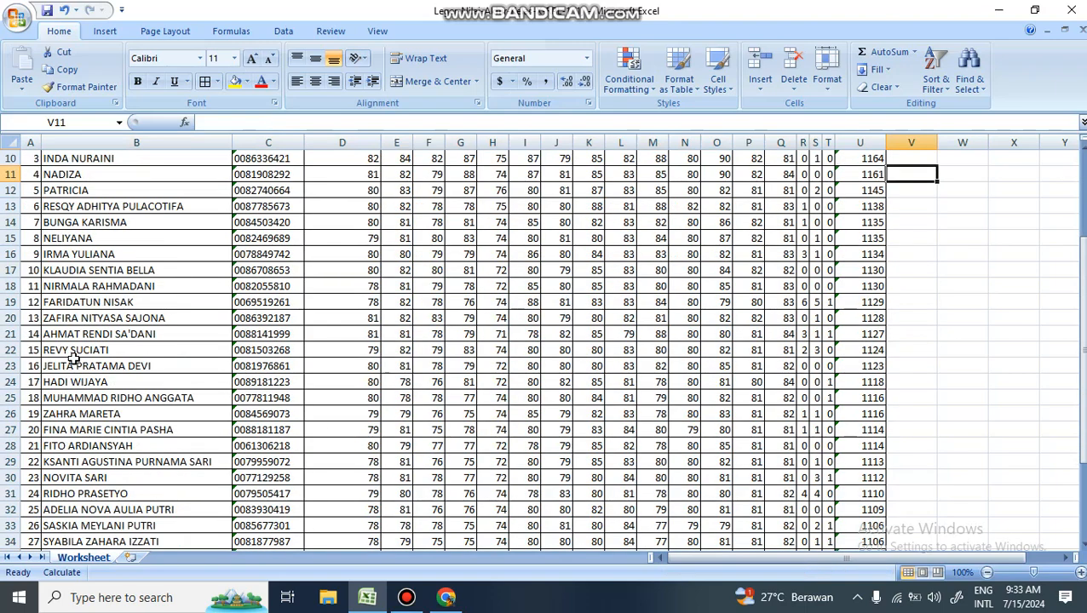
{"action": "scroll", "coordinate": [213, 365], "scroll_direction": "up", "scroll_amount": 3}
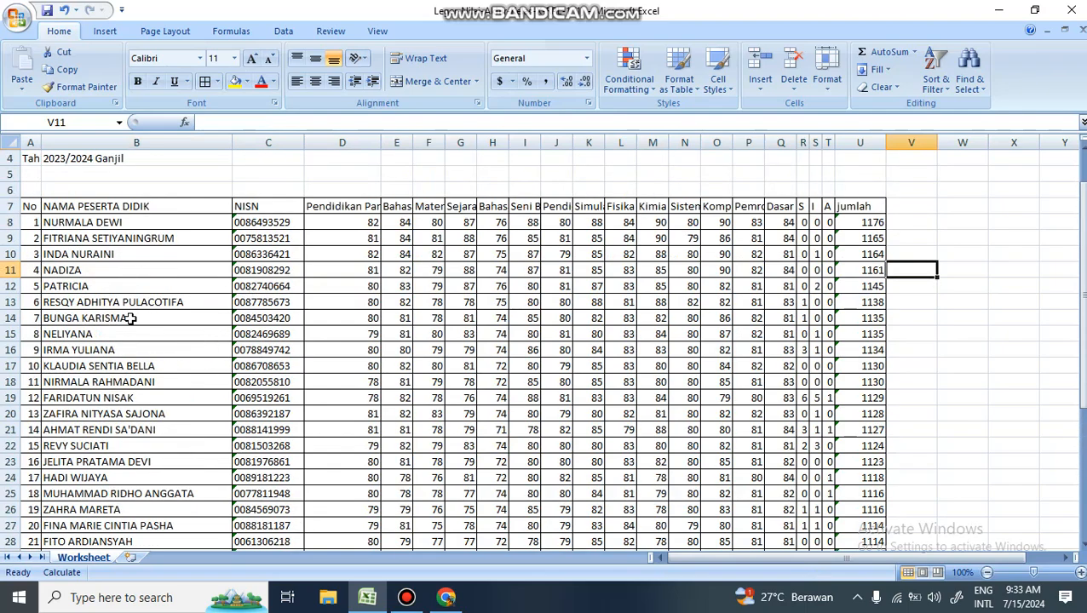
{"action": "scroll", "coordinate": [139, 314], "scroll_direction": "down", "scroll_amount": 8}
{"action": "scroll", "coordinate": [434, 269], "scroll_direction": "up", "scroll_amount": 4}
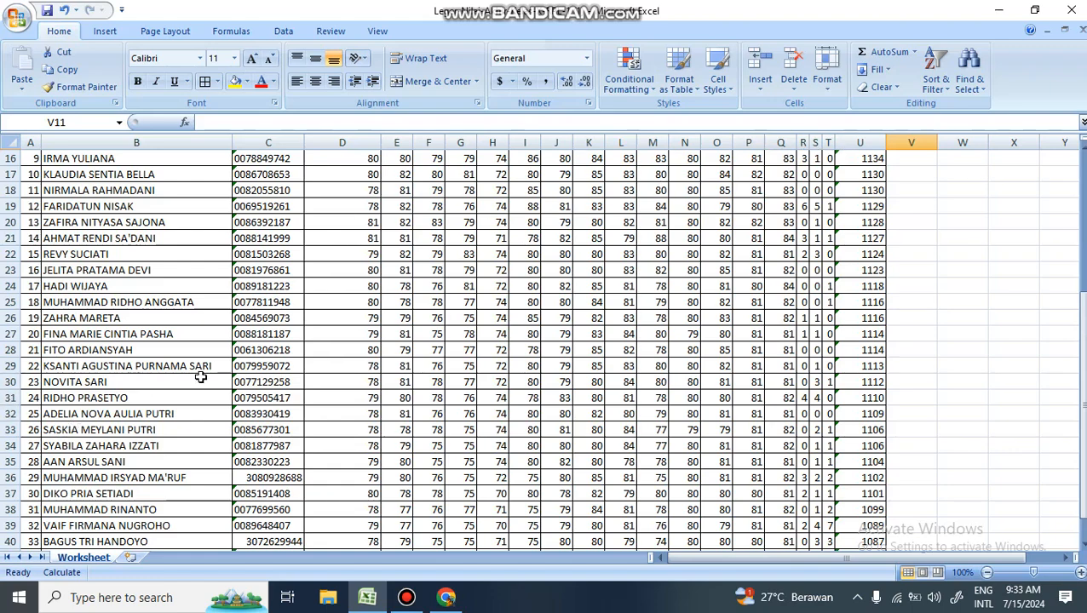
{"action": "scroll", "coordinate": [201, 377], "scroll_direction": "up", "scroll_amount": 2}
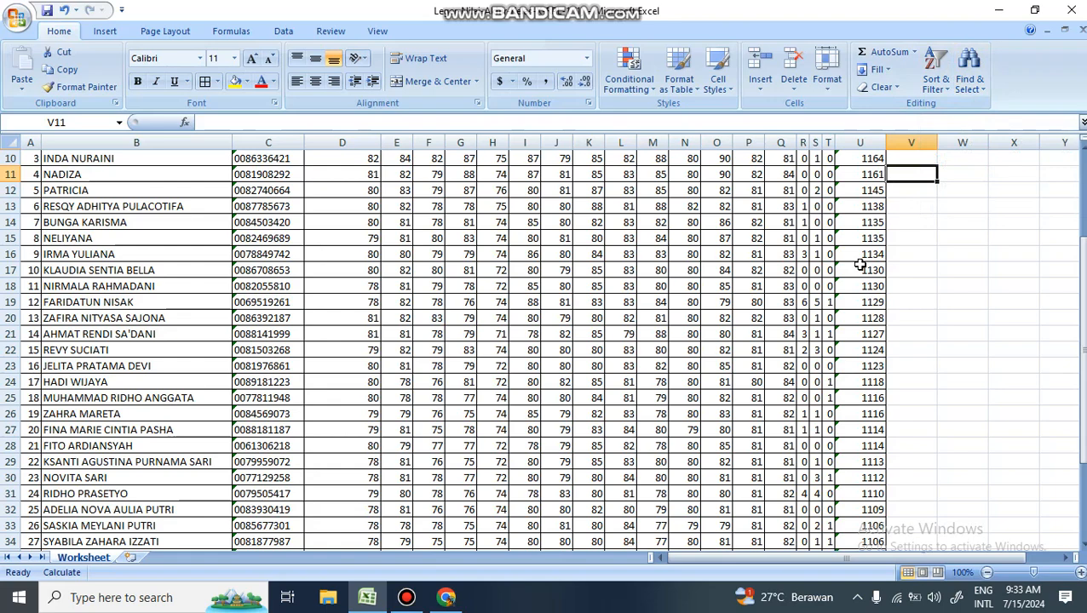
Step: Find a student by first name in the worksheet and list all matching cells
{"action": "key", "text": "ctrl+f"}
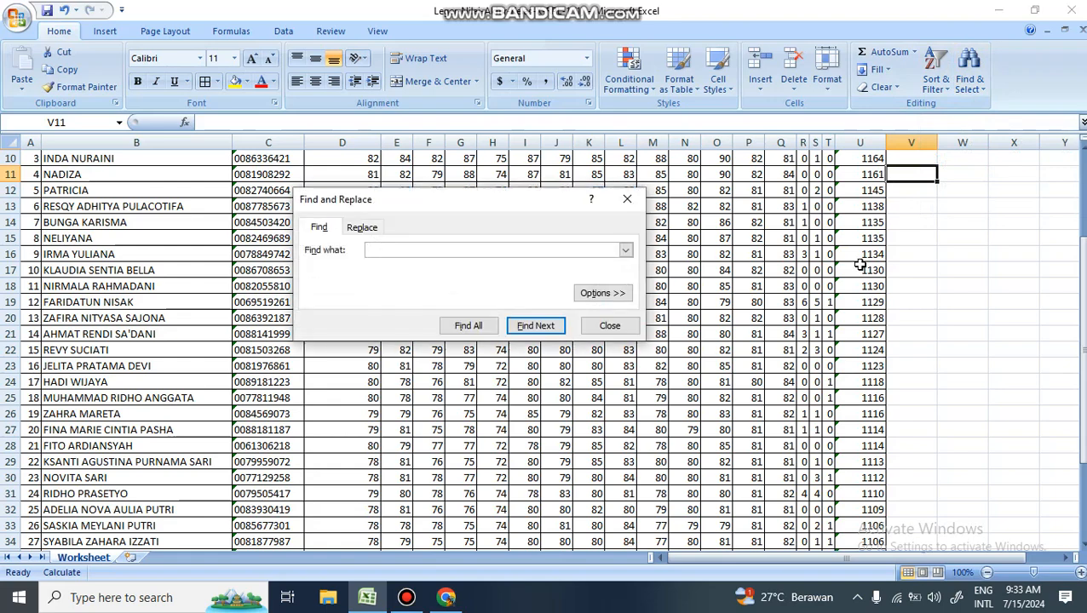
{"action": "left_click", "coordinate": [627, 199]}
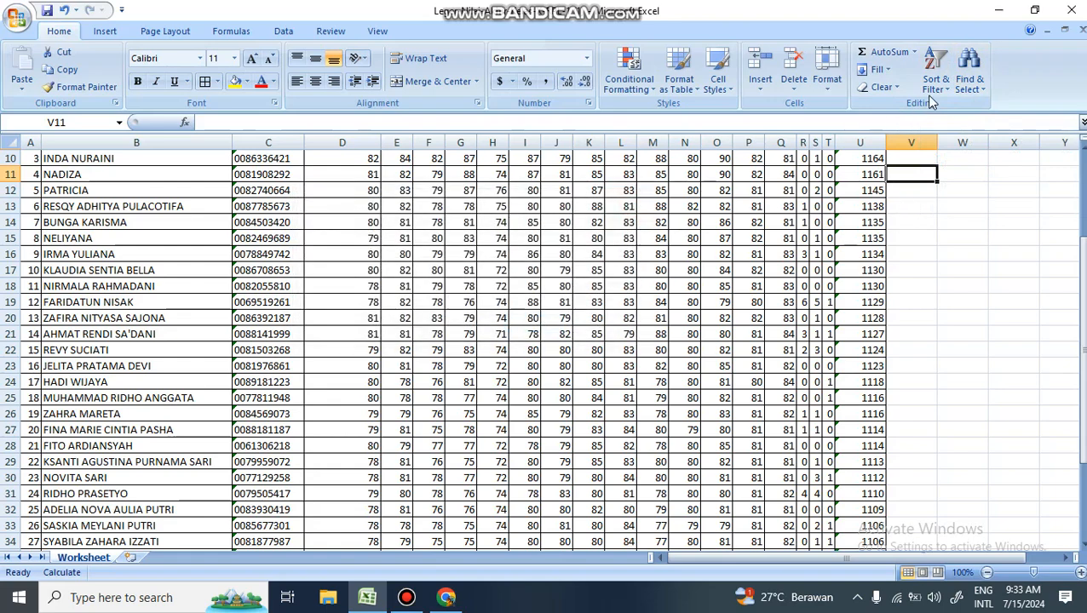
{"action": "left_click", "coordinate": [969, 83]}
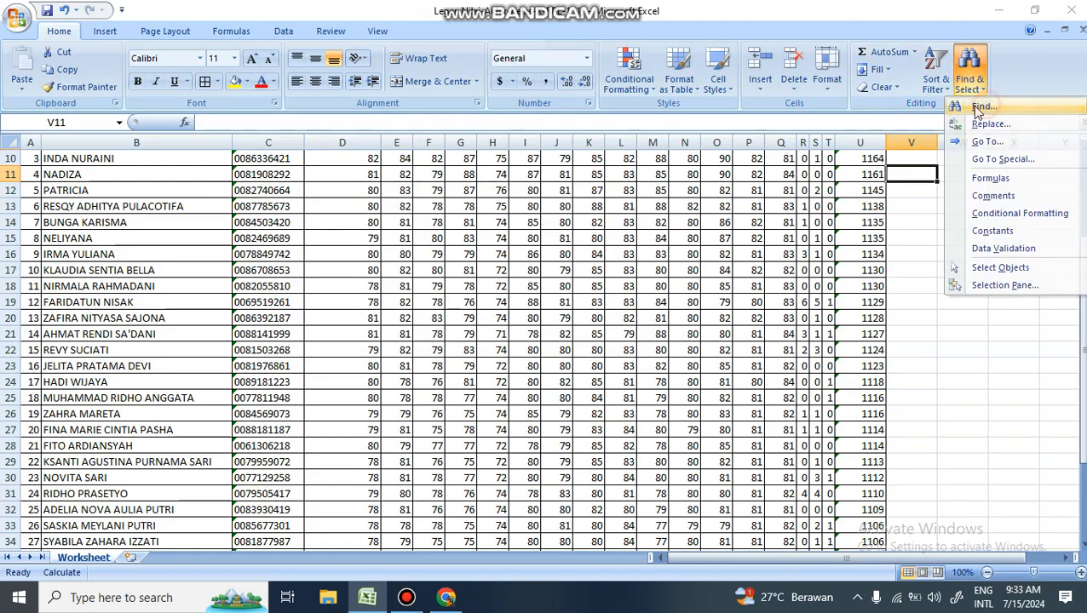
{"action": "left_click", "coordinate": [981, 107]}
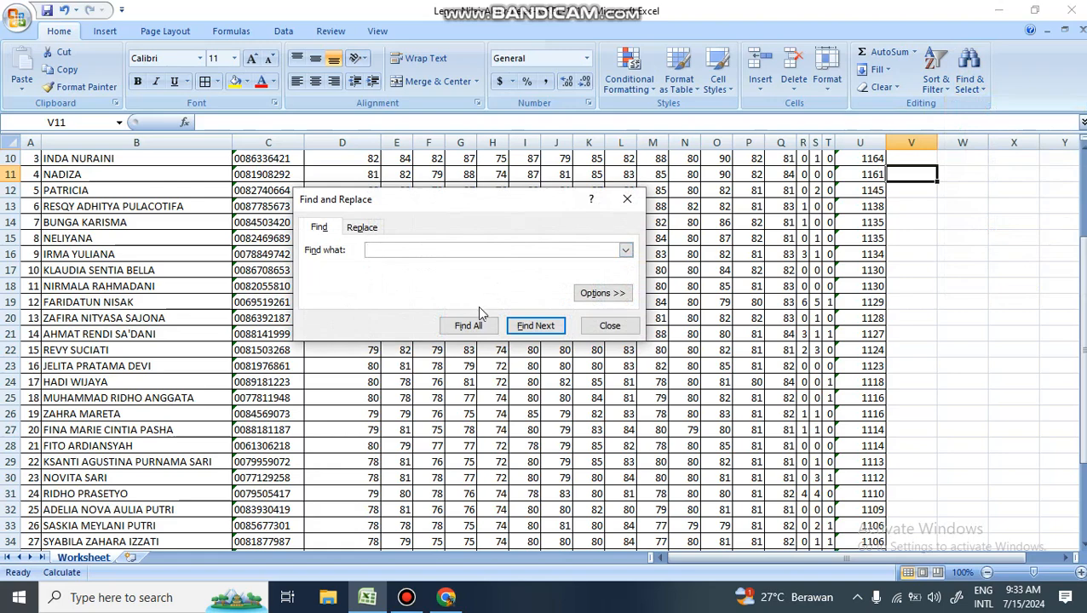
{"action": "type", "text": "fito"}
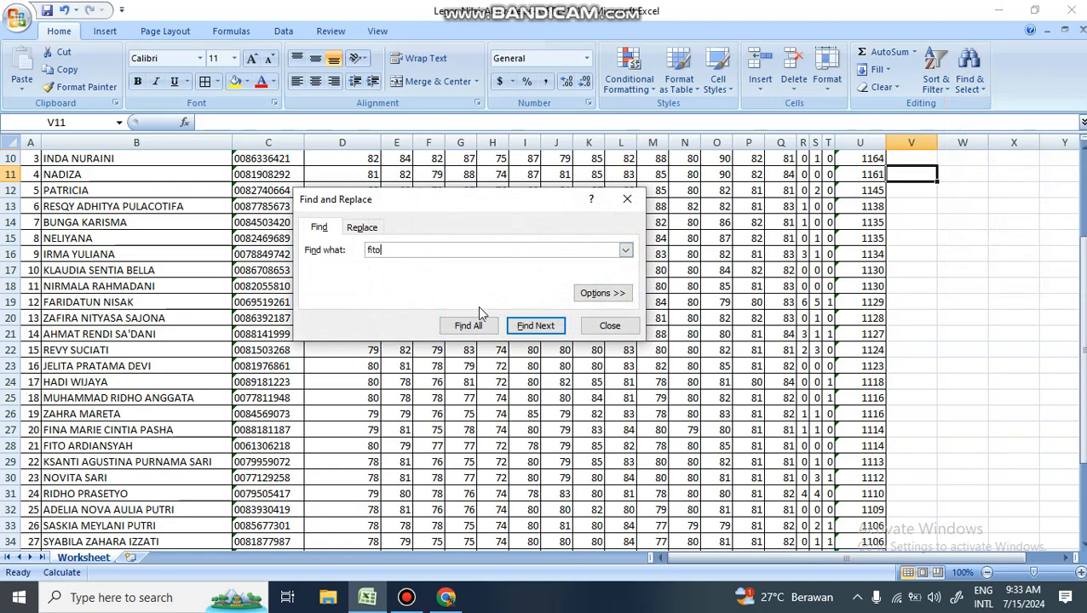
{"action": "left_click", "coordinate": [534, 327]}
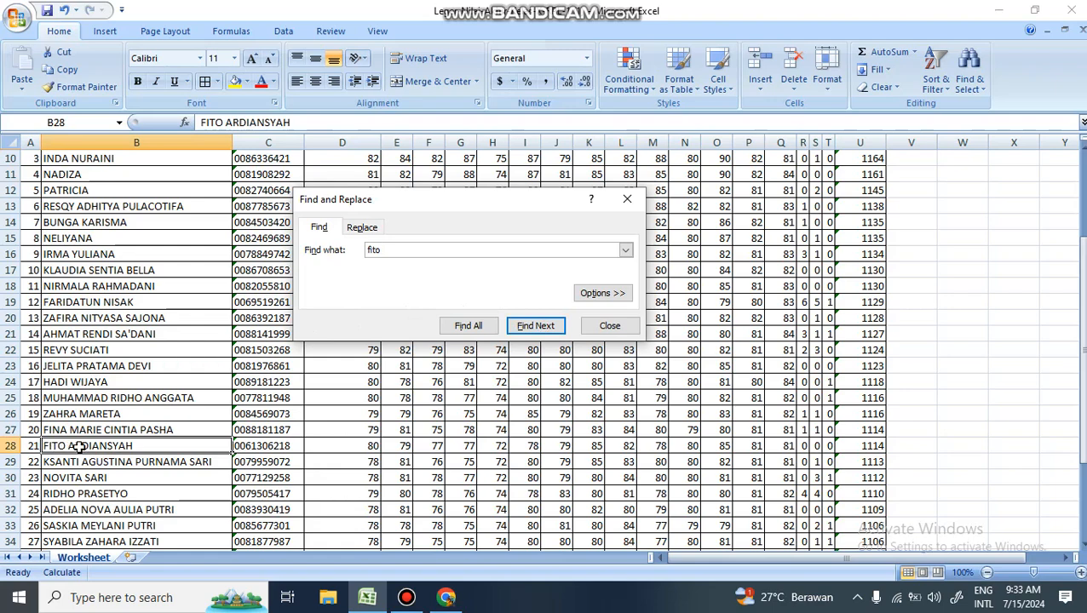
{"action": "left_click", "coordinate": [533, 331]}
{"action": "left_click", "coordinate": [467, 326]}
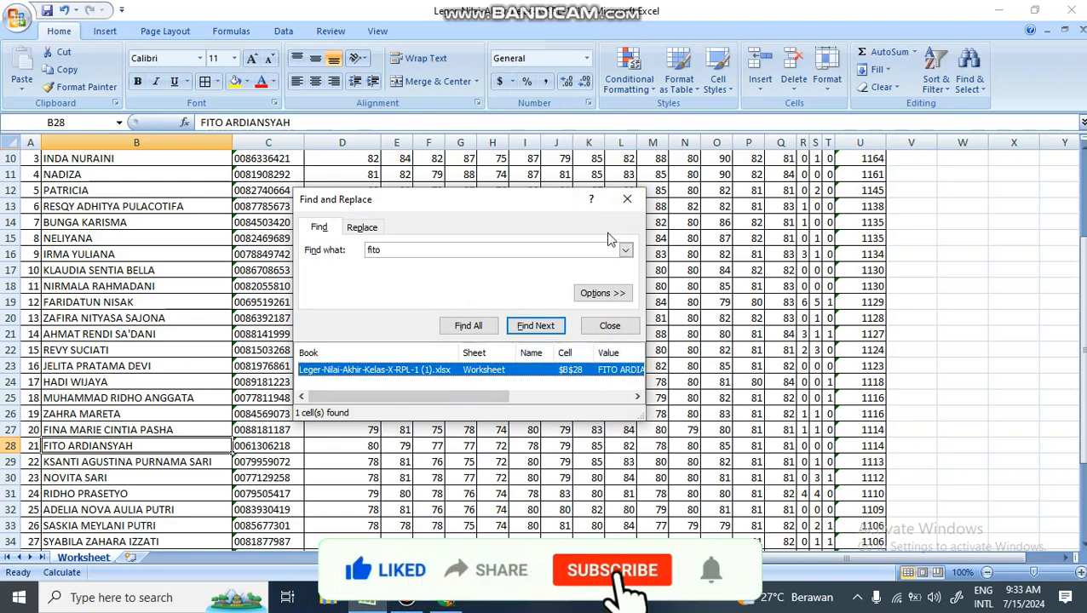
Step: Replace all occurrences of the searched first name with a different first name and check the changed cell in B28
{"action": "left_click", "coordinate": [361, 232]}
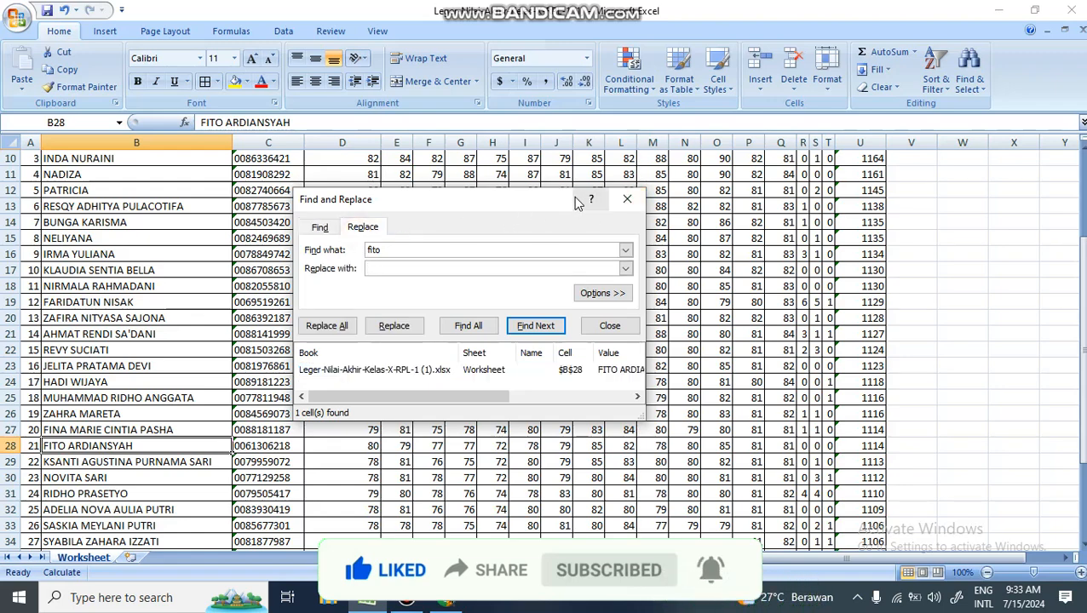
{"action": "left_click", "coordinate": [325, 232]}
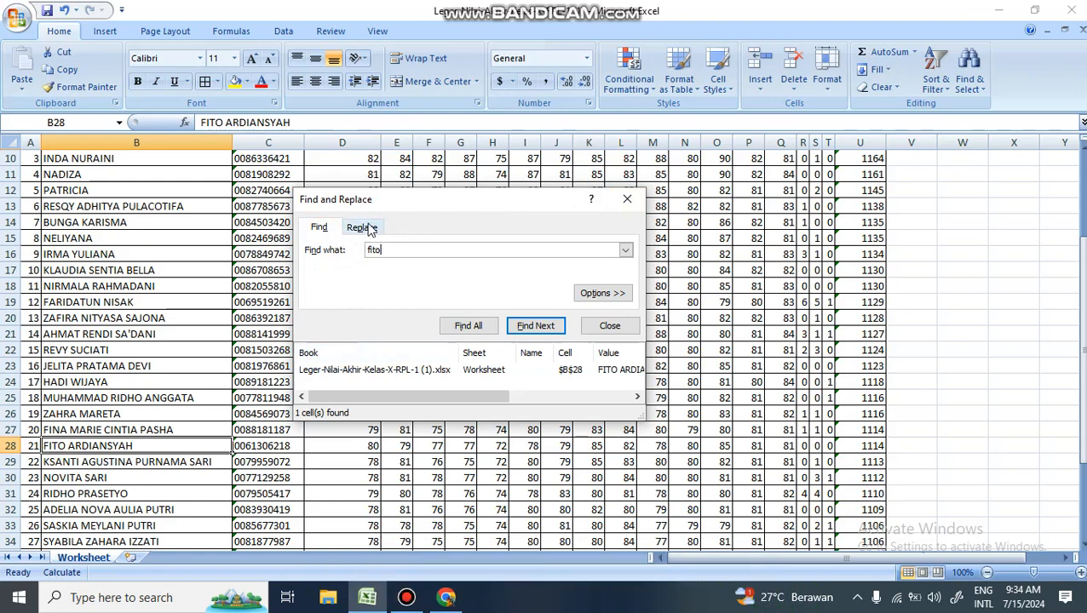
{"action": "left_click", "coordinate": [364, 228]}
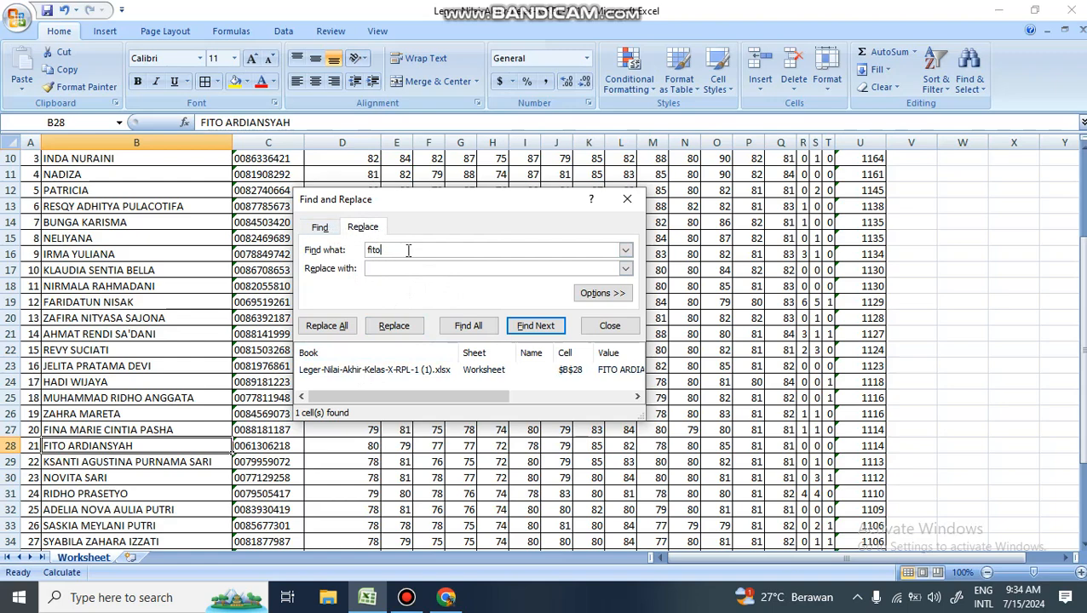
{"action": "left_click", "coordinate": [379, 270]}
{"action": "left_click", "coordinate": [330, 327]}
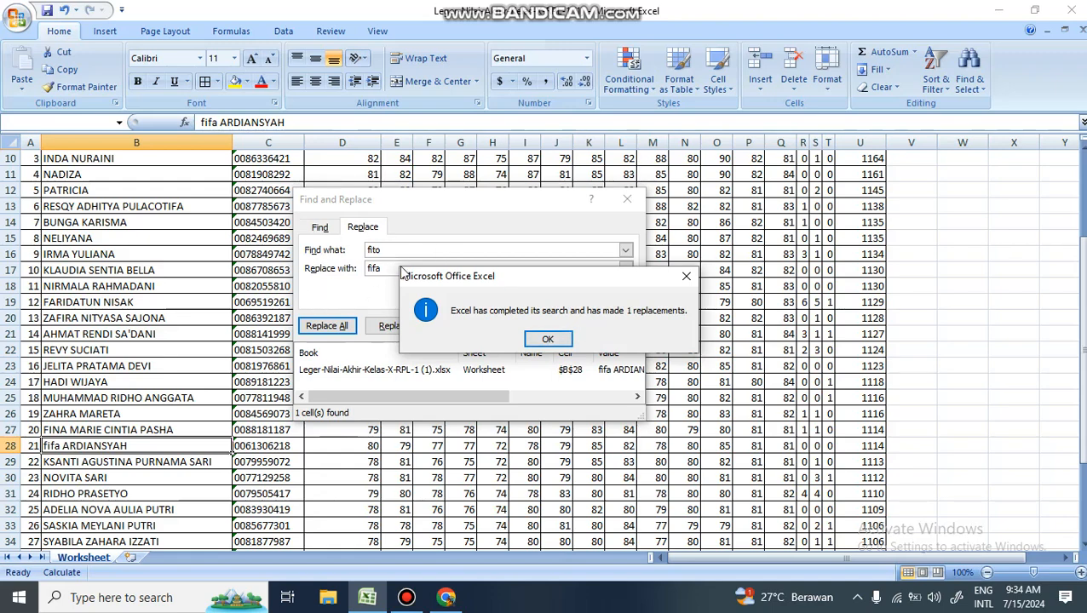
{"action": "left_click", "coordinate": [536, 340]}
{"action": "left_click", "coordinate": [53, 445]}
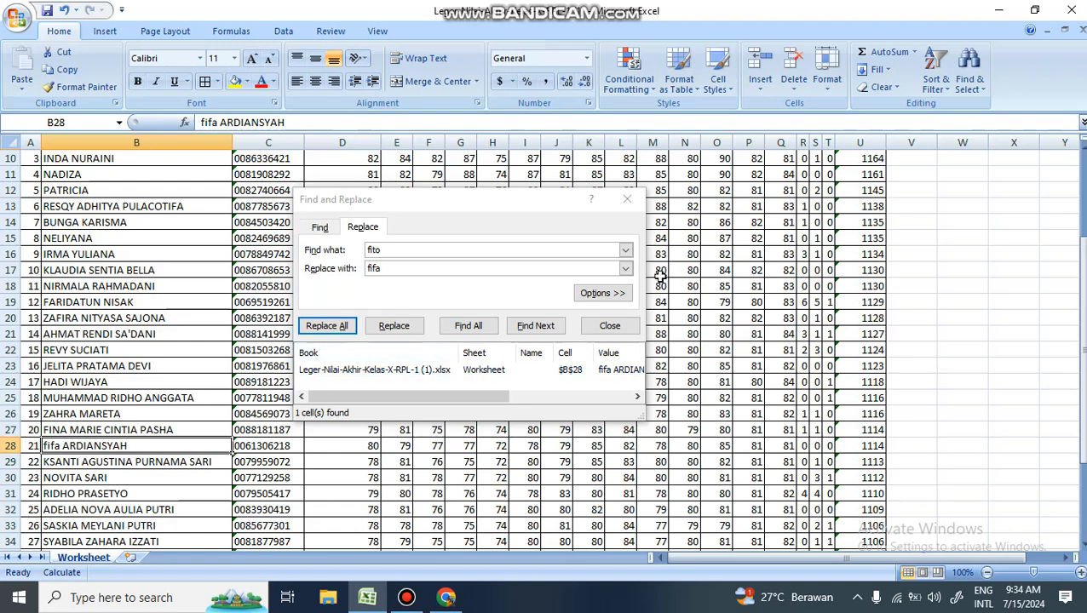
{"action": "left_click", "coordinate": [627, 201]}
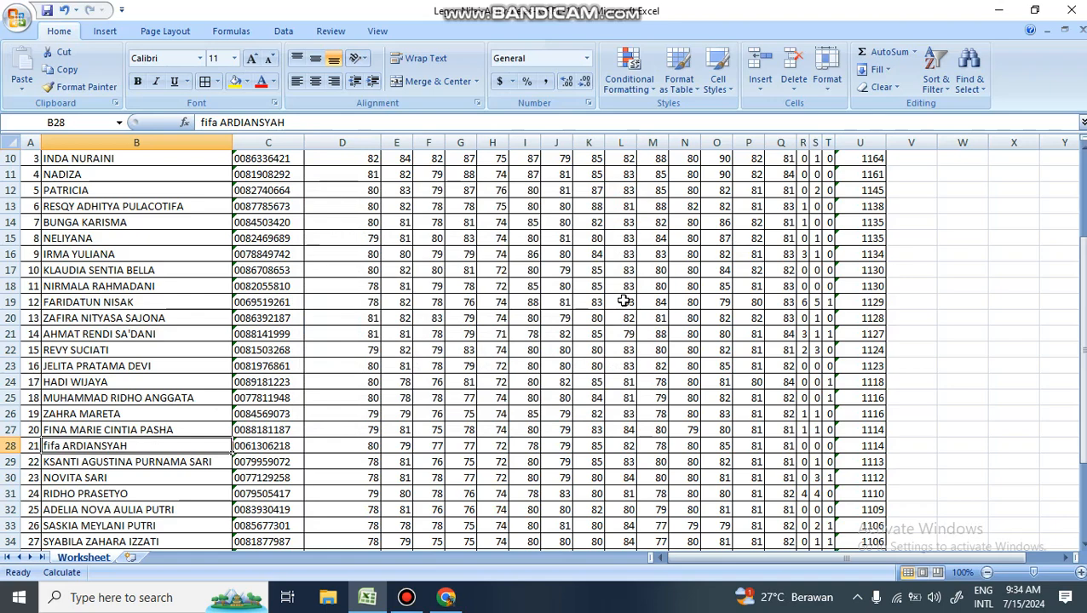
{"action": "scroll", "coordinate": [554, 275], "scroll_direction": "up", "scroll_amount": 3}
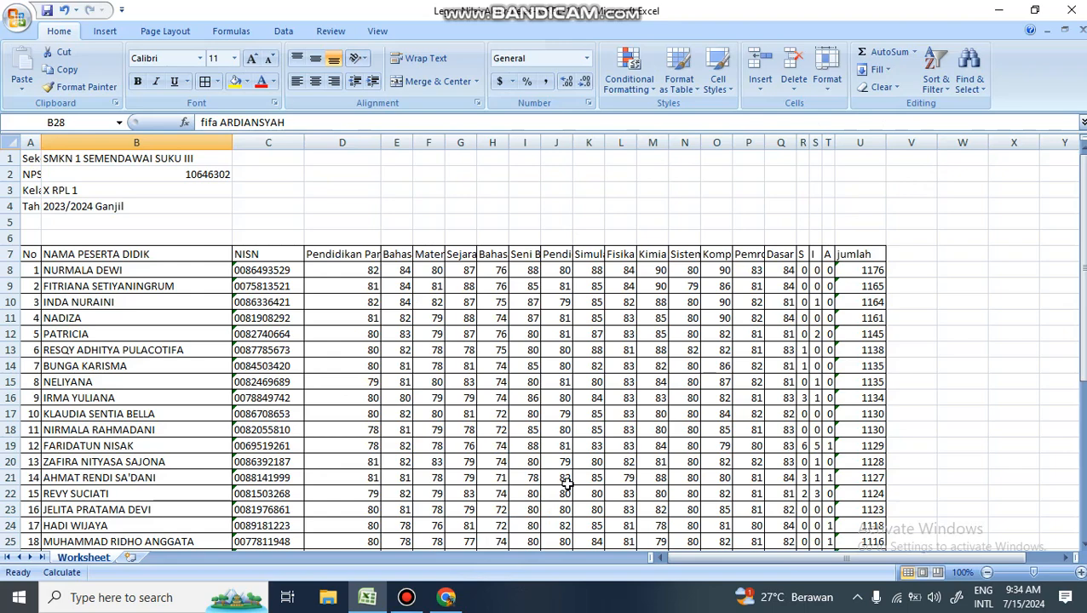
{"action": "left_click", "coordinate": [407, 597]}
{"action": "left_click", "coordinate": [460, 170]}
{"action": "scroll", "coordinate": [511, 301], "scroll_direction": "down", "scroll_amount": 9}
{"action": "scroll", "coordinate": [252, 286], "scroll_direction": "up", "scroll_amount": 9}
Step: Enter the column header rata-rata in V7 beside jumlah and select V8 below it
{"action": "left_click", "coordinate": [905, 255]}
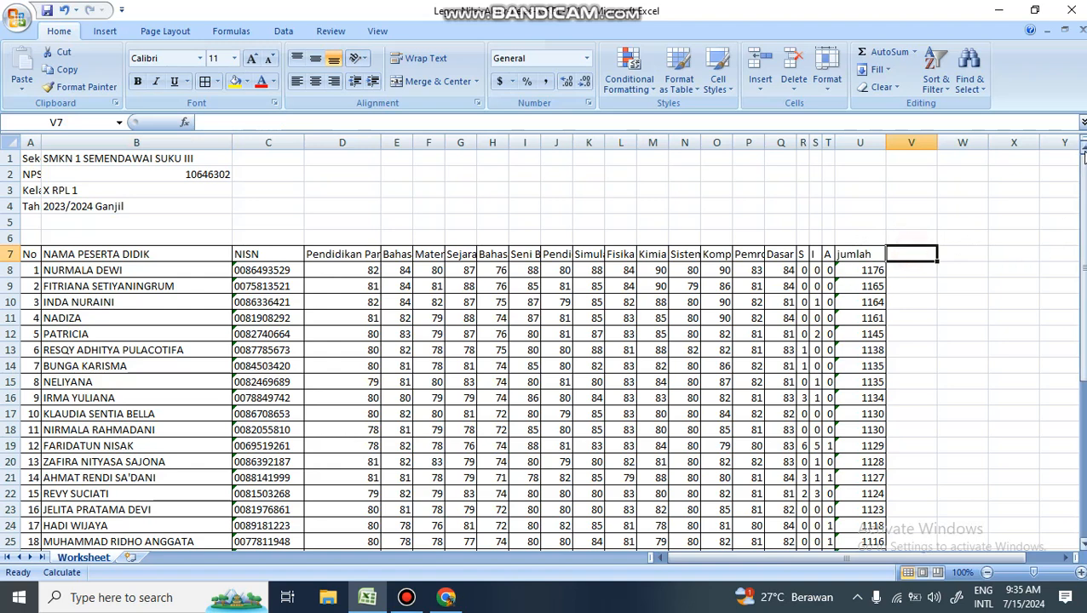
{"action": "type", "text": "rata-rat"}
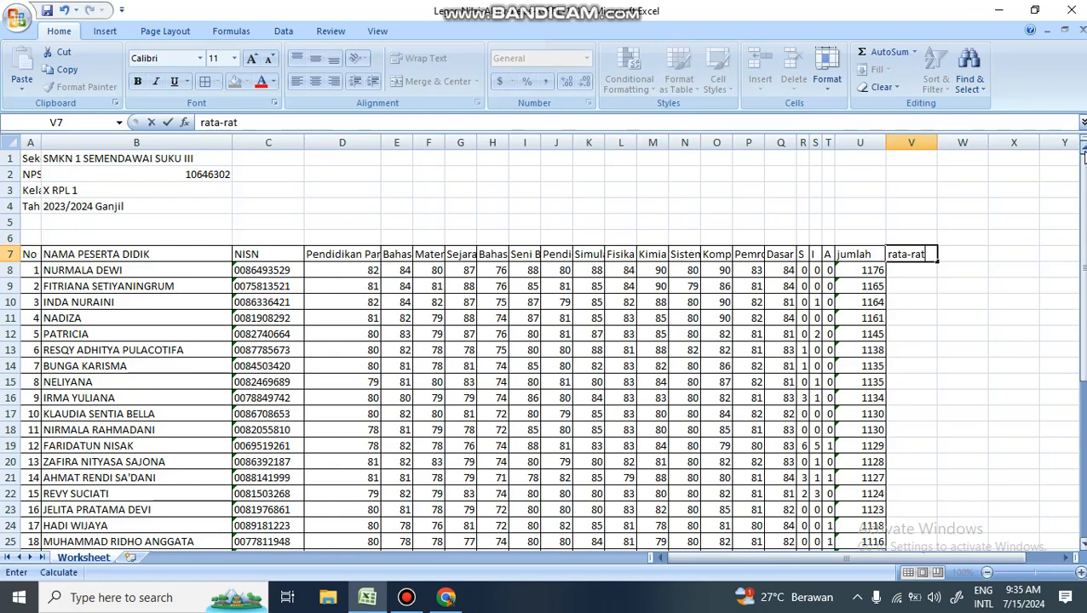
{"action": "left_click", "coordinate": [948, 319]}
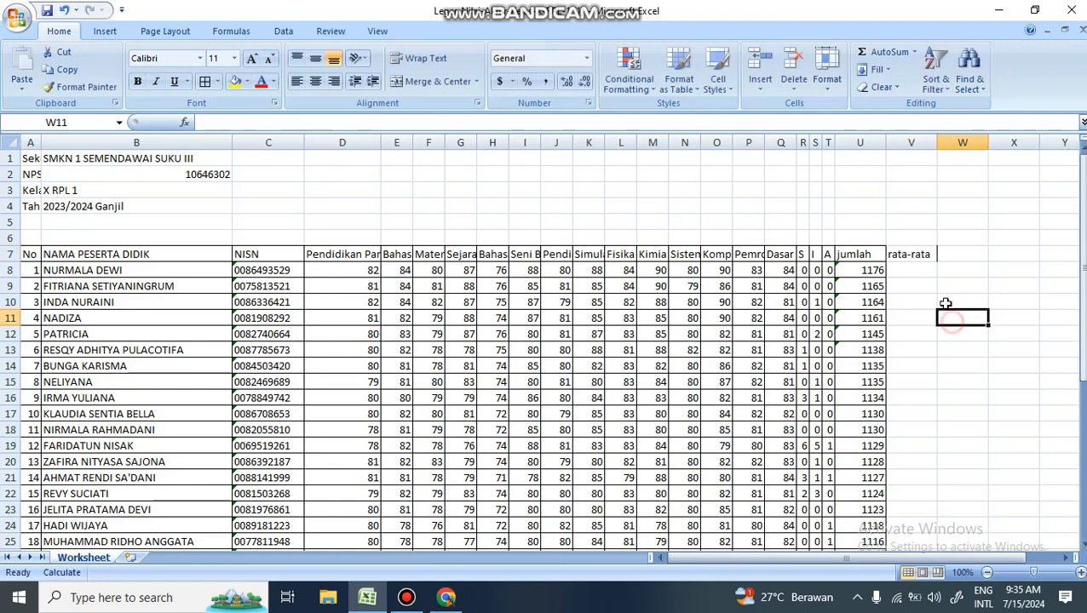
{"action": "left_click", "coordinate": [908, 268]}
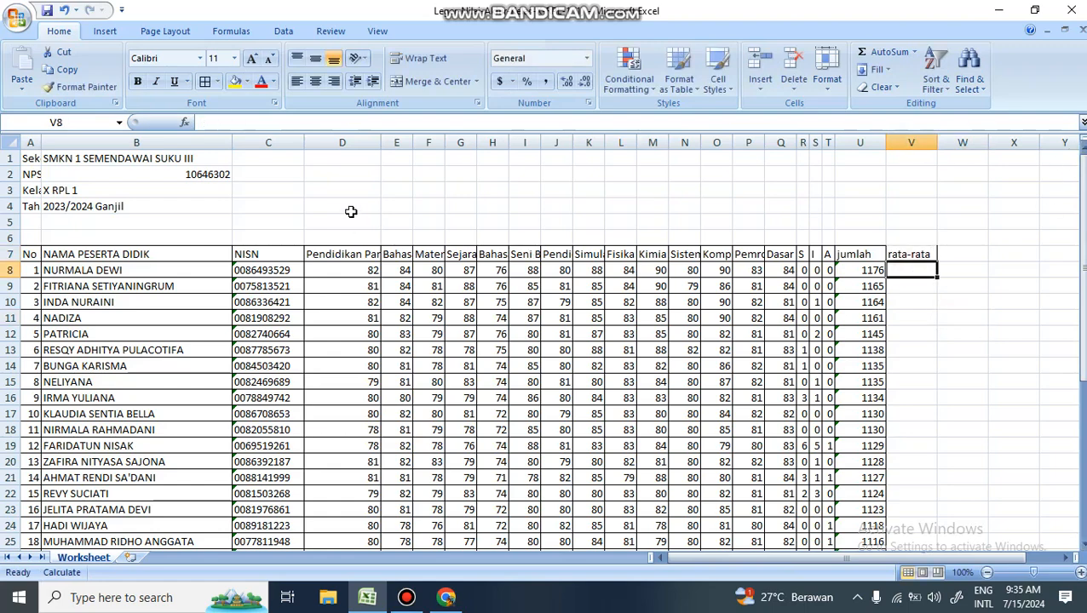
Step: Count the subject columns from D to Q above the table header to determine the divisor for the average
{"action": "left_click", "coordinate": [350, 168]}
{"action": "left_click", "coordinate": [366, 156]}
{"action": "left_click_drag", "start_coordinate": [366, 157], "coordinate": [492, 166]}
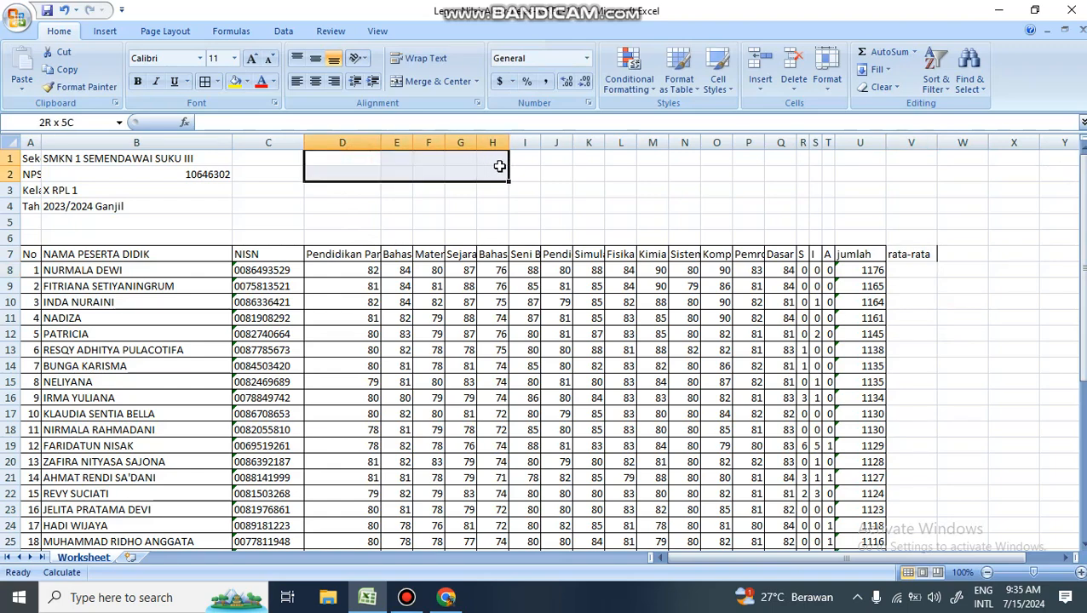
{"action": "left_click", "coordinate": [499, 166]}
{"action": "left_click", "coordinate": [357, 156]}
{"action": "left_click", "coordinate": [425, 161]}
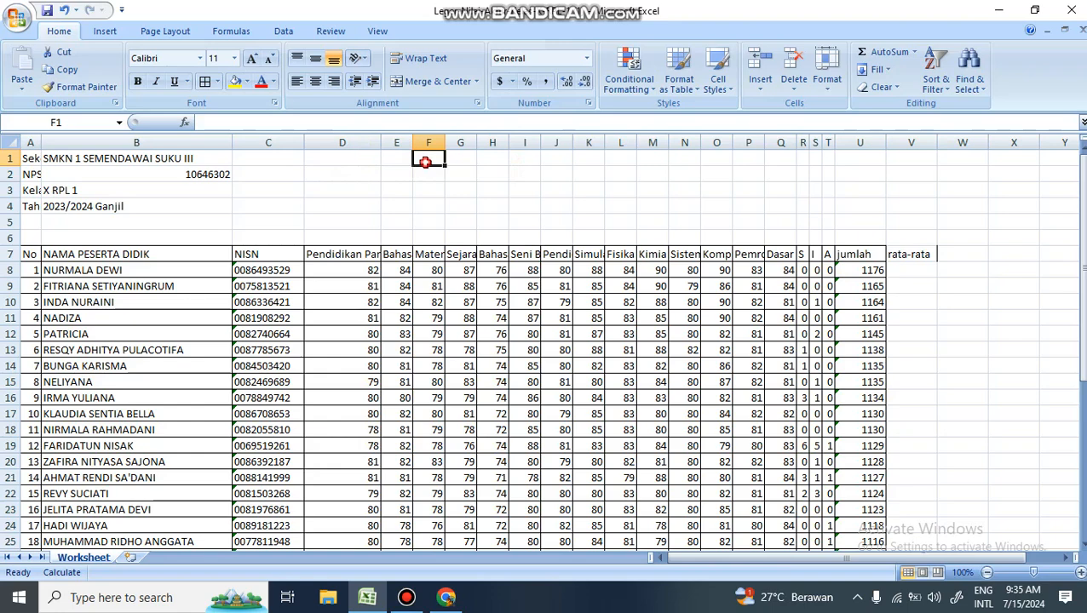
{"action": "left_click", "coordinate": [464, 161]}
{"action": "left_click", "coordinate": [494, 161]}
{"action": "left_click", "coordinate": [526, 161]}
{"action": "left_click", "coordinate": [558, 161]}
{"action": "left_click", "coordinate": [592, 161]}
{"action": "left_click", "coordinate": [649, 161]}
{"action": "left_click", "coordinate": [624, 160]}
{"action": "left_click", "coordinate": [649, 159]}
{"action": "left_click", "coordinate": [683, 160]}
{"action": "left_click", "coordinate": [718, 161]}
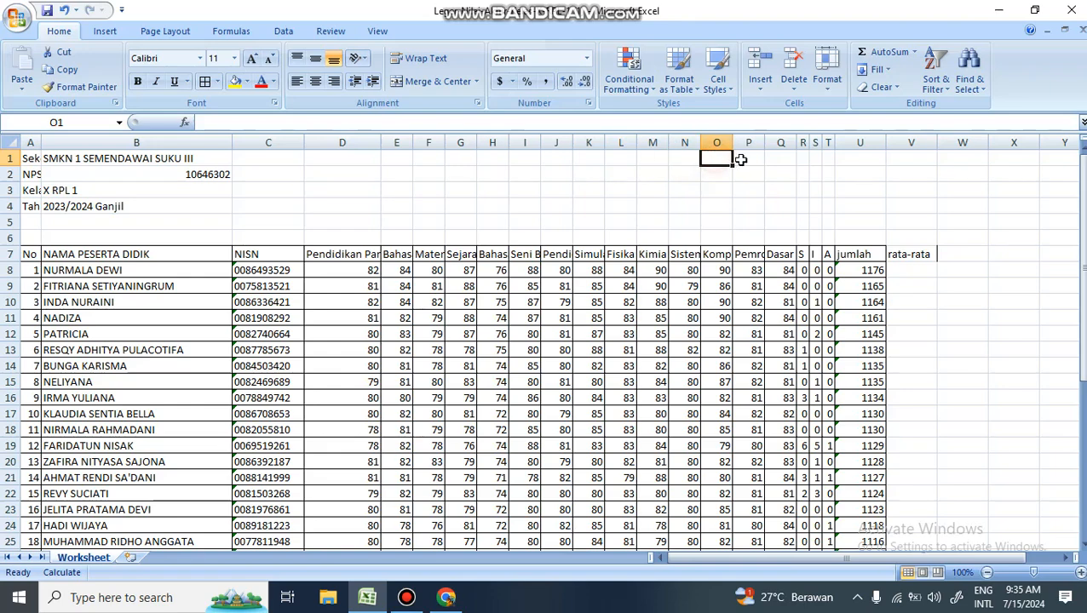
{"action": "left_click", "coordinate": [738, 160]}
{"action": "left_click", "coordinate": [780, 161]}
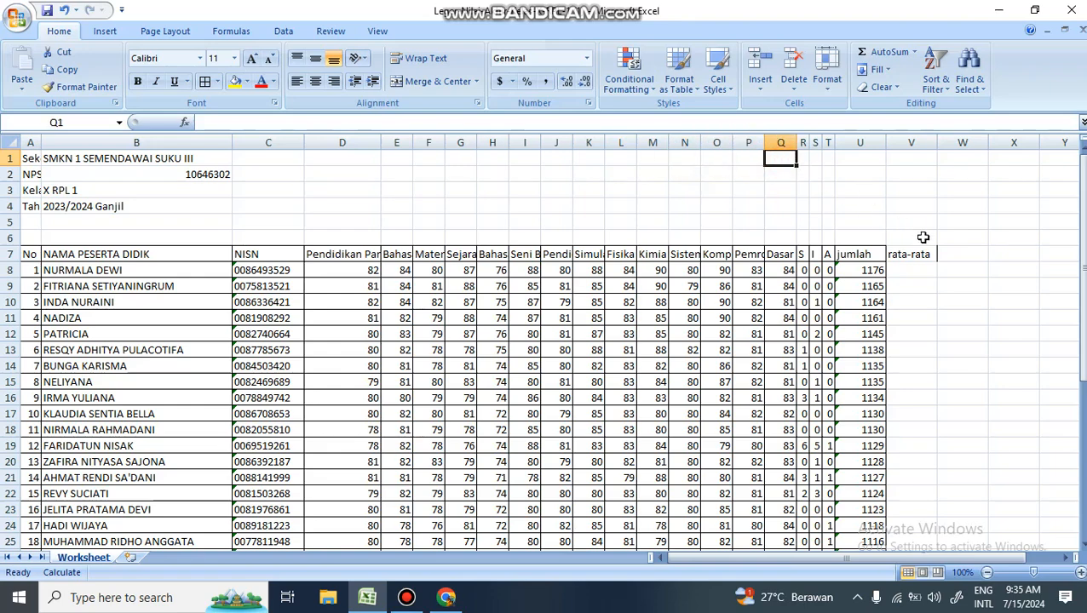
Step: Calculate the first student's average in V8 with the formula =U8/14 and review the formula
{"action": "left_click", "coordinate": [917, 271]}
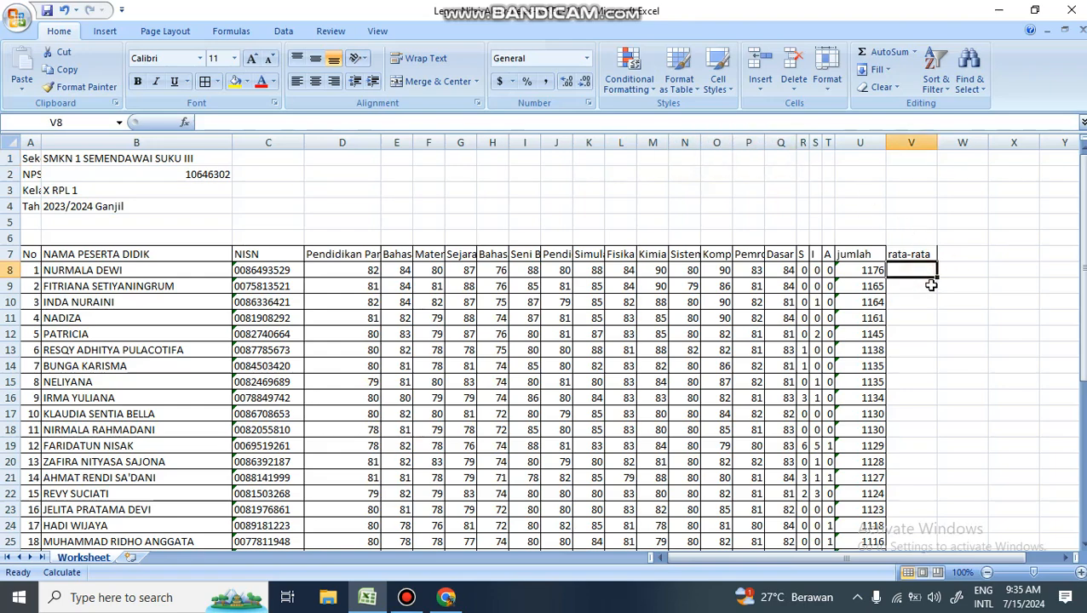
{"action": "type", "text": "="}
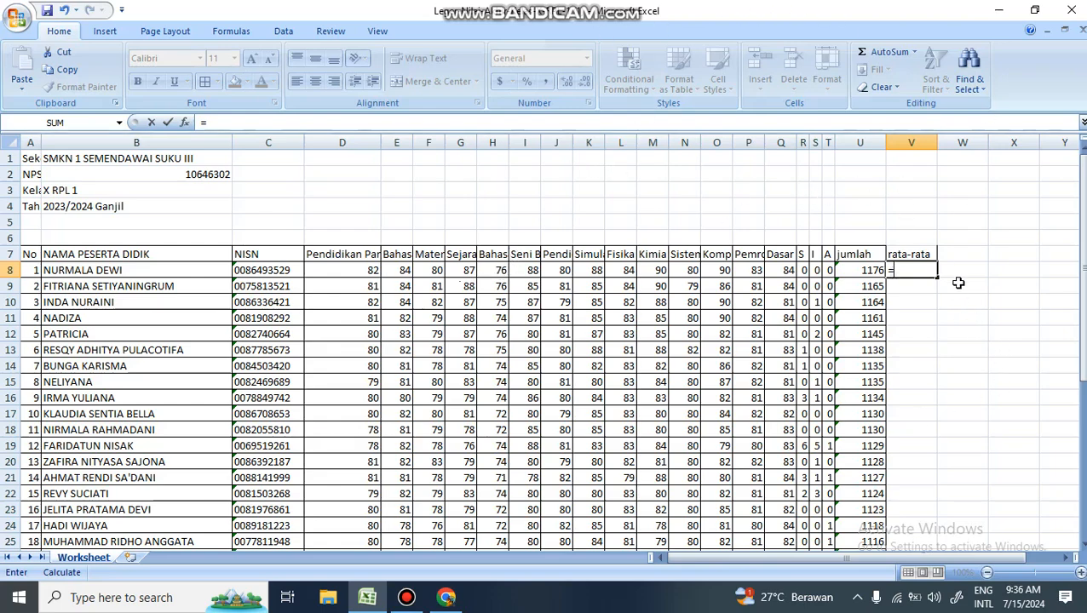
{"action": "left_click", "coordinate": [868, 271]}
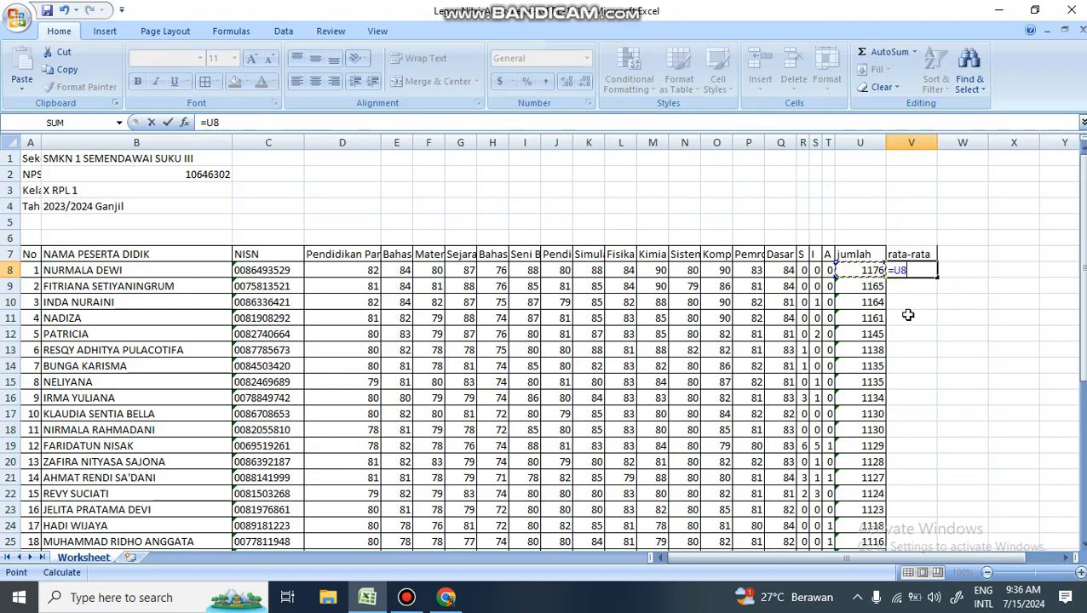
{"action": "type", "text": "/14"}
{"action": "key", "text": "Return"}
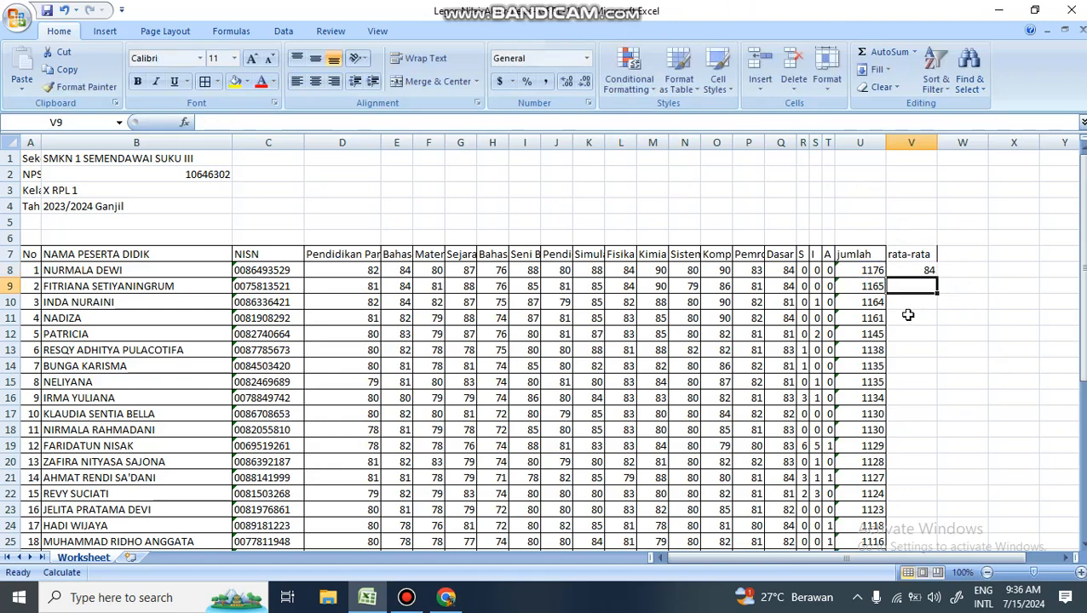
{"action": "double_click", "coordinate": [911, 270]}
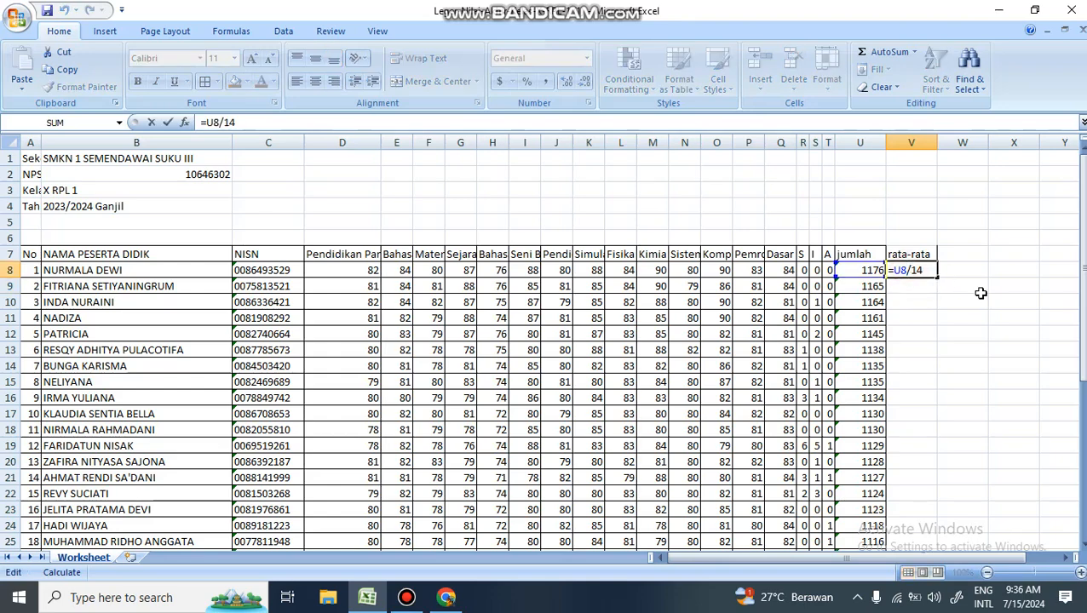
{"action": "left_click", "coordinate": [952, 322]}
Step: Fill the average formula from V8 down to V42 and widen column V
{"action": "left_click", "coordinate": [910, 269]}
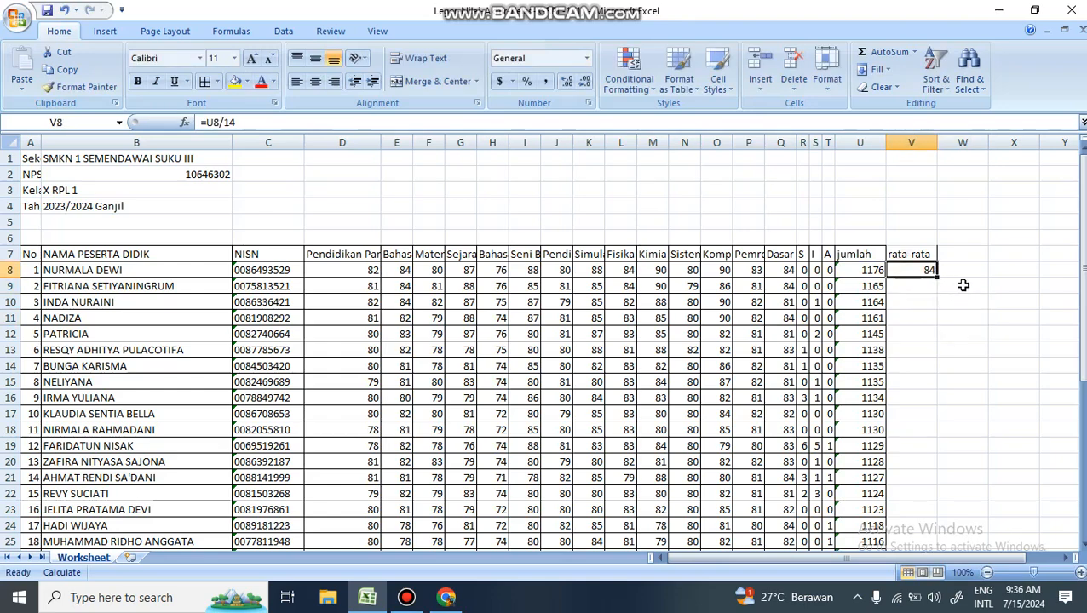
{"action": "left_click_drag", "start_coordinate": [936, 277], "coordinate": [922, 589]}
{"action": "left_click_drag", "start_coordinate": [910, 530], "coordinate": [910, 530]}
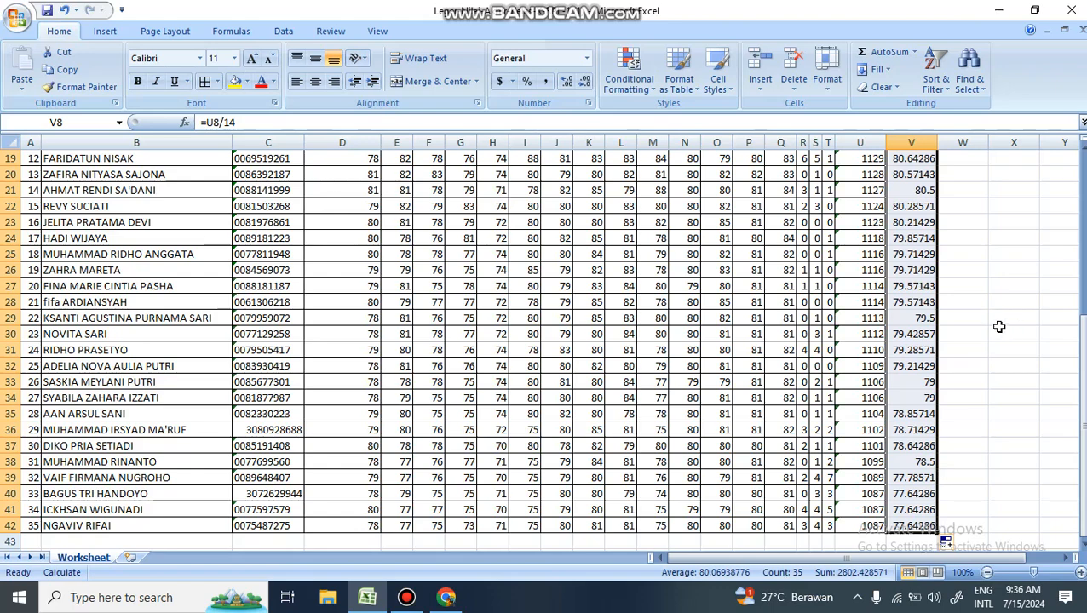
{"action": "scroll", "coordinate": [999, 326], "scroll_direction": "up", "scroll_amount": 5}
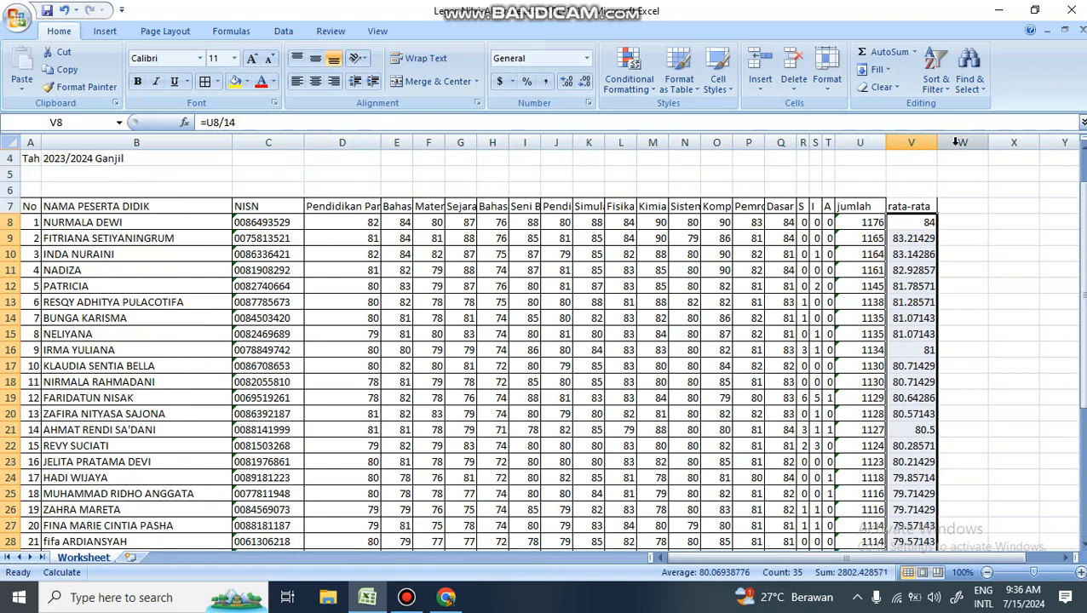
{"action": "left_click_drag", "start_coordinate": [937, 142], "coordinate": [953, 142]}
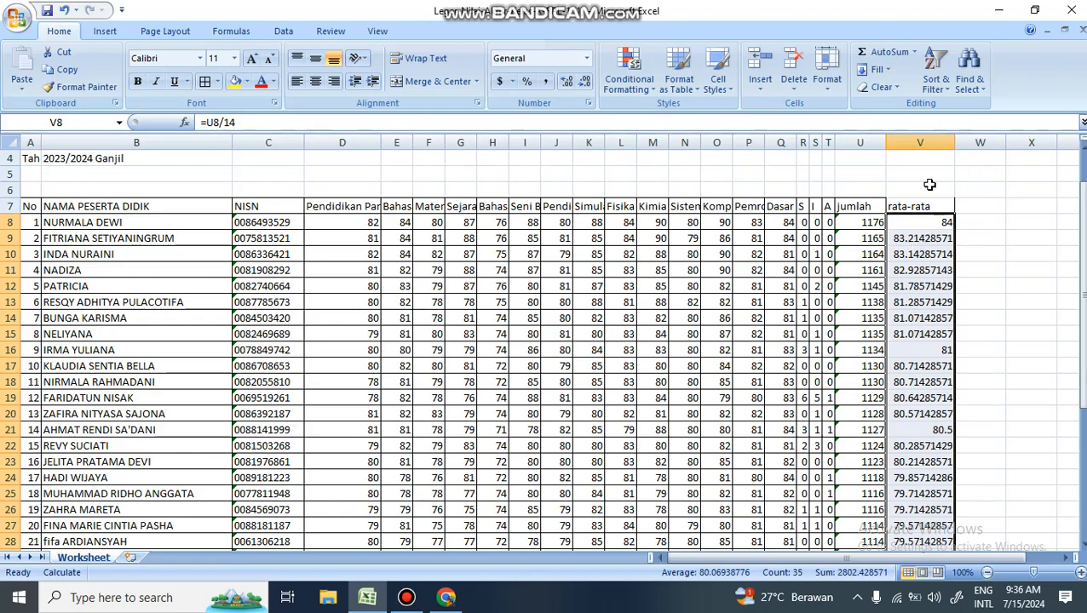
Step: Format the whole column V as Number with 2 decimal places
{"action": "left_click", "coordinate": [918, 142]}
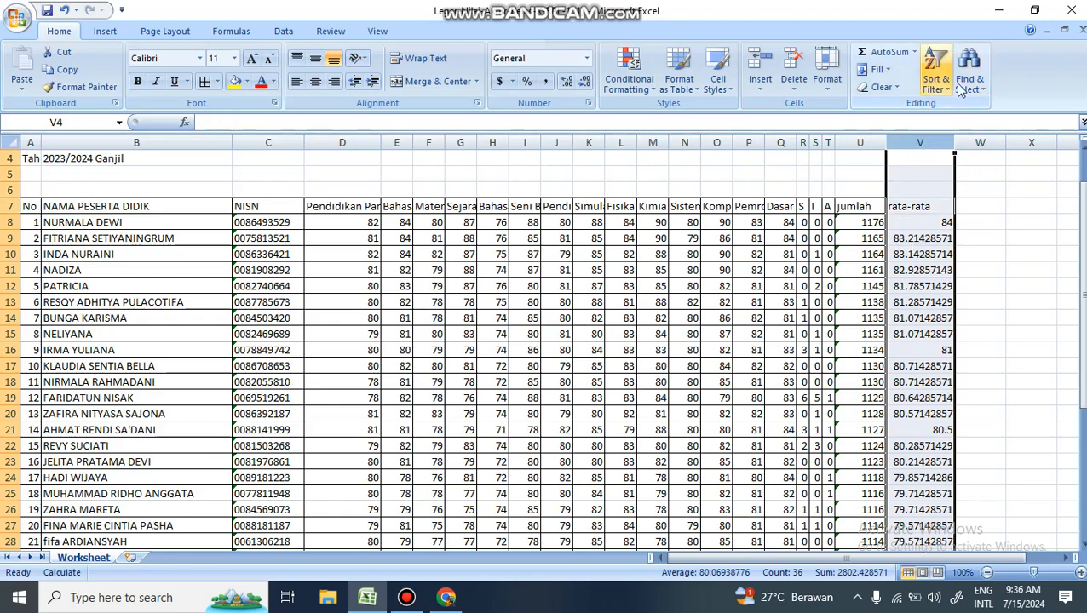
{"action": "left_click", "coordinate": [825, 85]}
{"action": "left_click", "coordinate": [824, 85]}
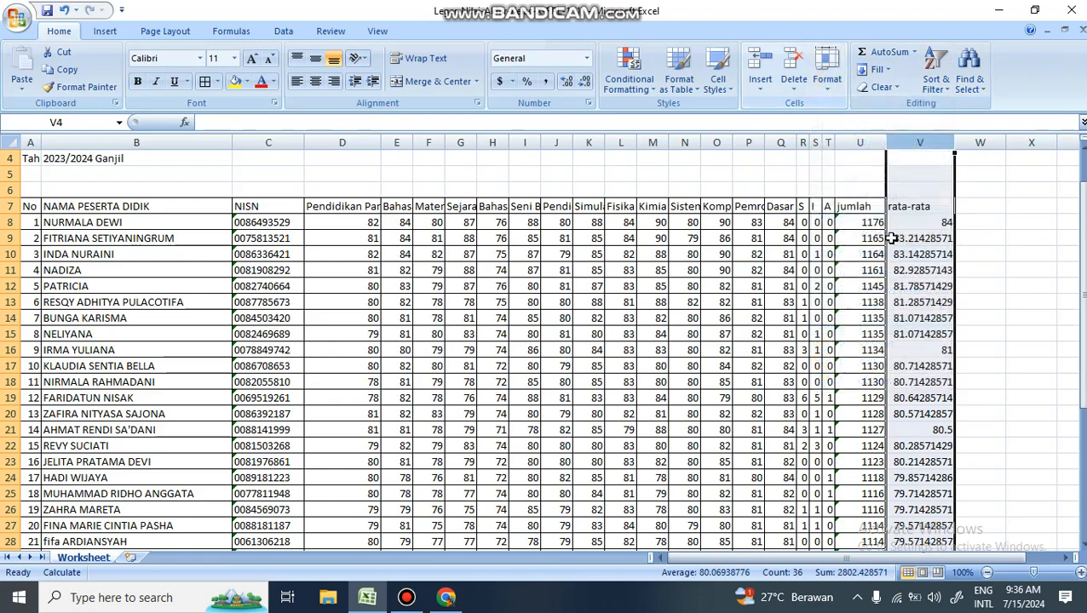
{"action": "left_click", "coordinate": [824, 85]}
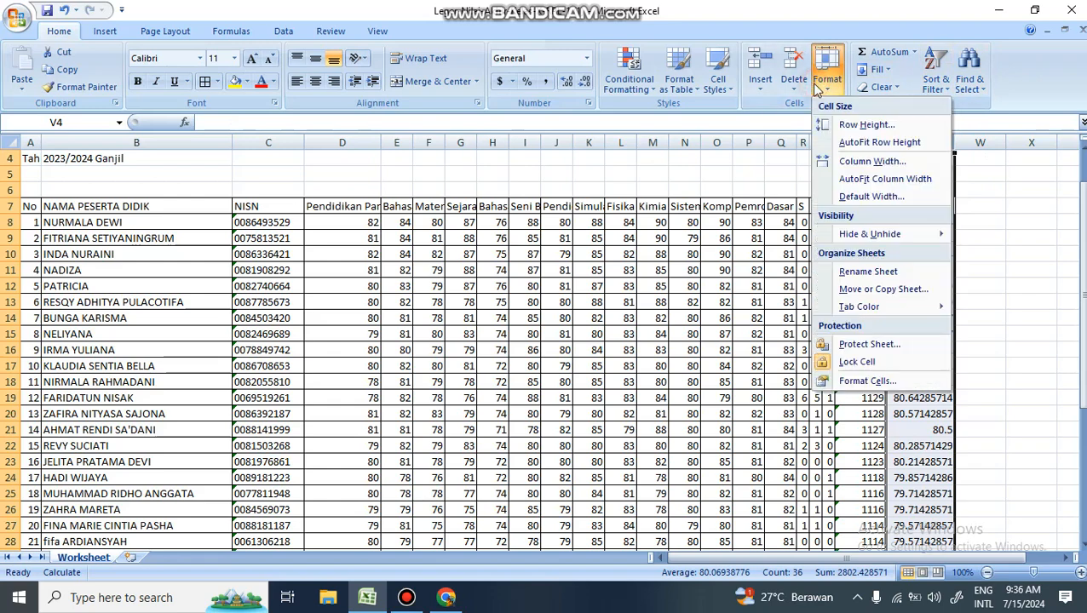
{"action": "left_click", "coordinate": [861, 383]}
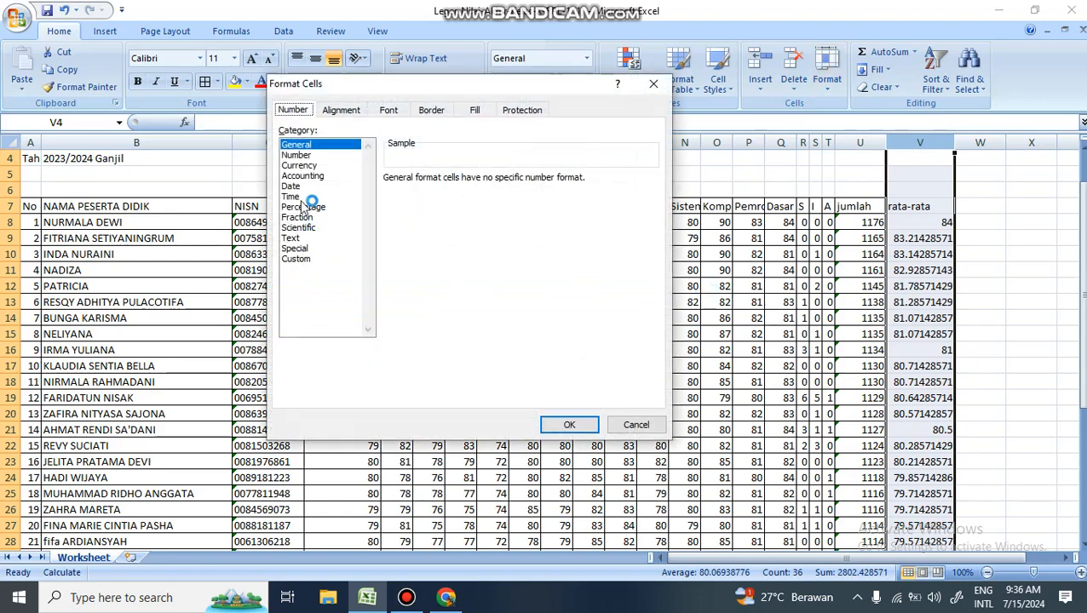
{"action": "left_click", "coordinate": [310, 157]}
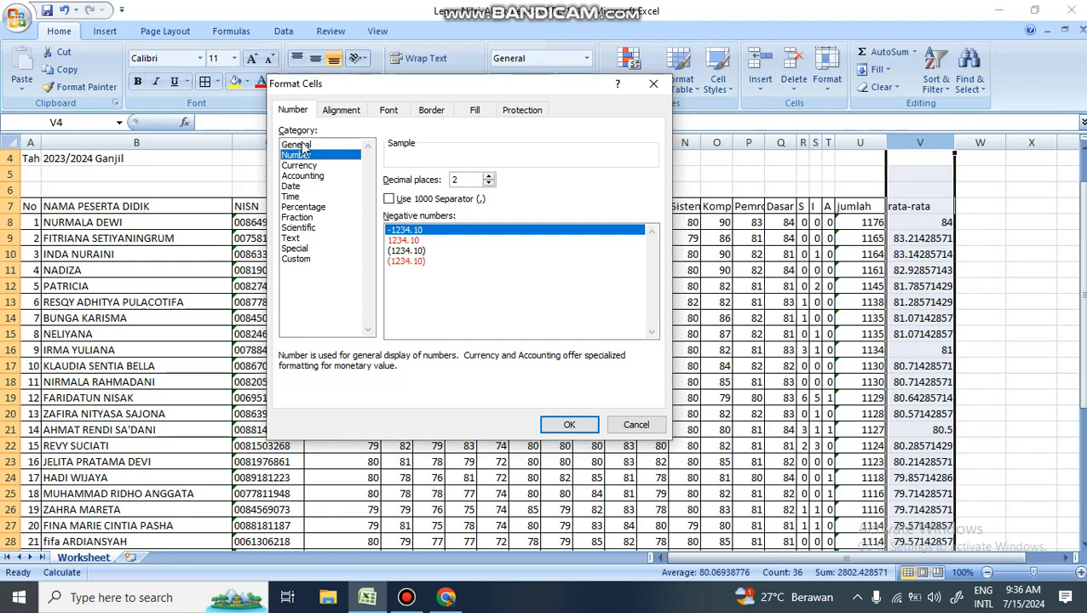
{"action": "left_click", "coordinate": [567, 424]}
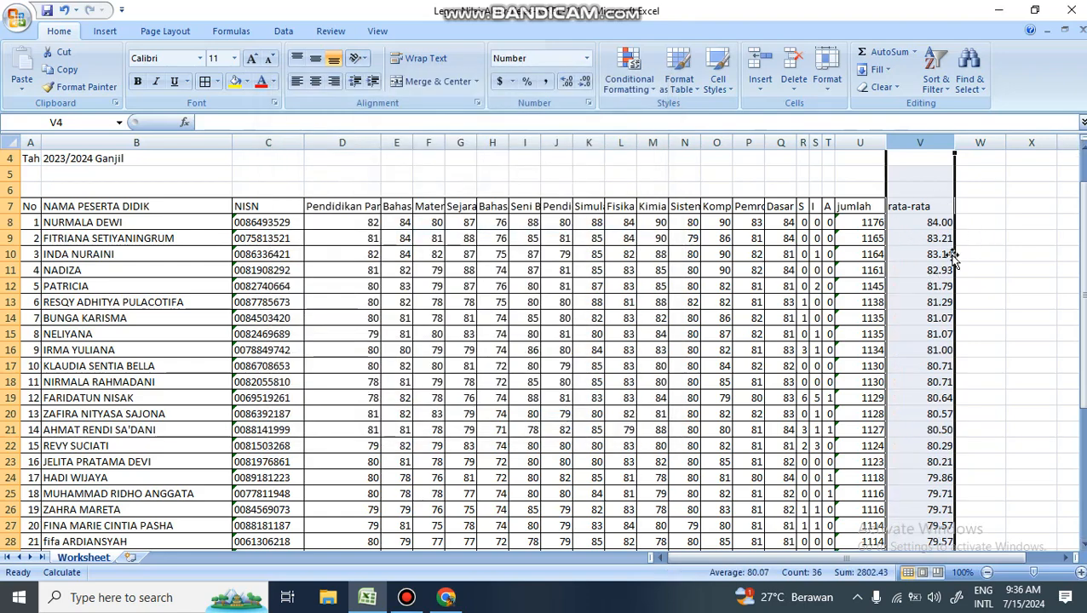
Step: Examine the rata-rata values from the first to the last student row and compare them with the jumlah totals
{"action": "scroll", "coordinate": [940, 285], "scroll_direction": "down", "scroll_amount": 6}
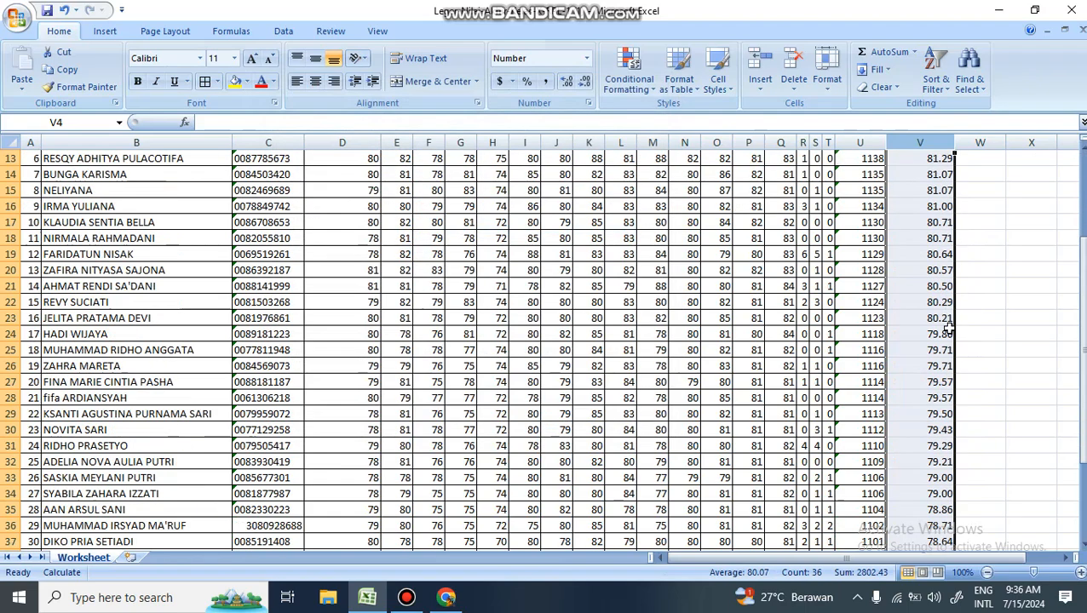
{"action": "scroll", "coordinate": [928, 439], "scroll_direction": "down", "scroll_amount": 1}
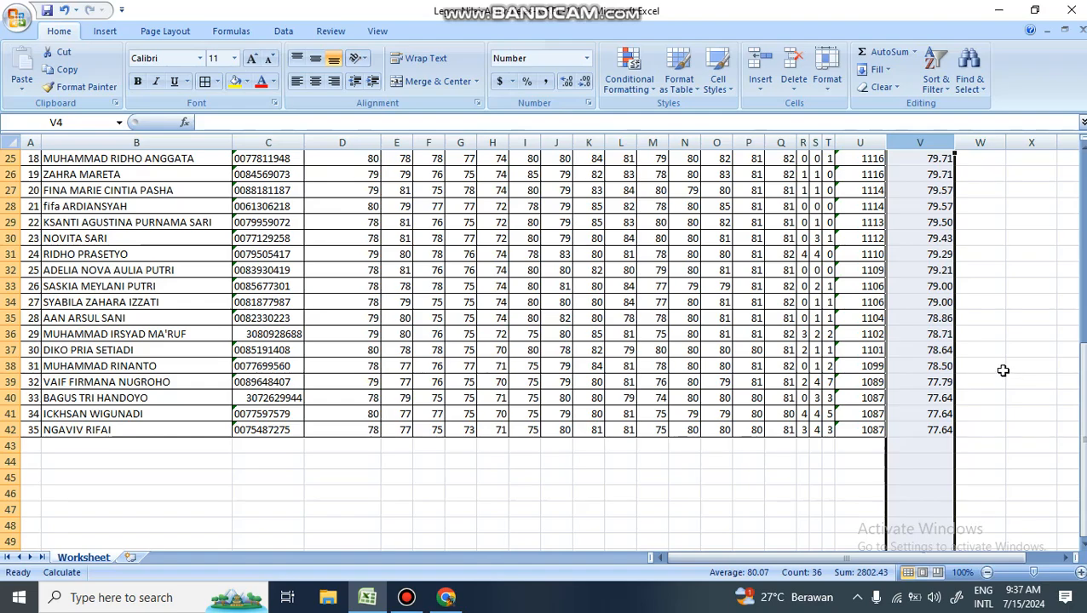
{"action": "scroll", "coordinate": [988, 340], "scroll_direction": "up", "scroll_amount": 4}
{"action": "scroll", "coordinate": [945, 226], "scroll_direction": "up", "scroll_amount": 2}
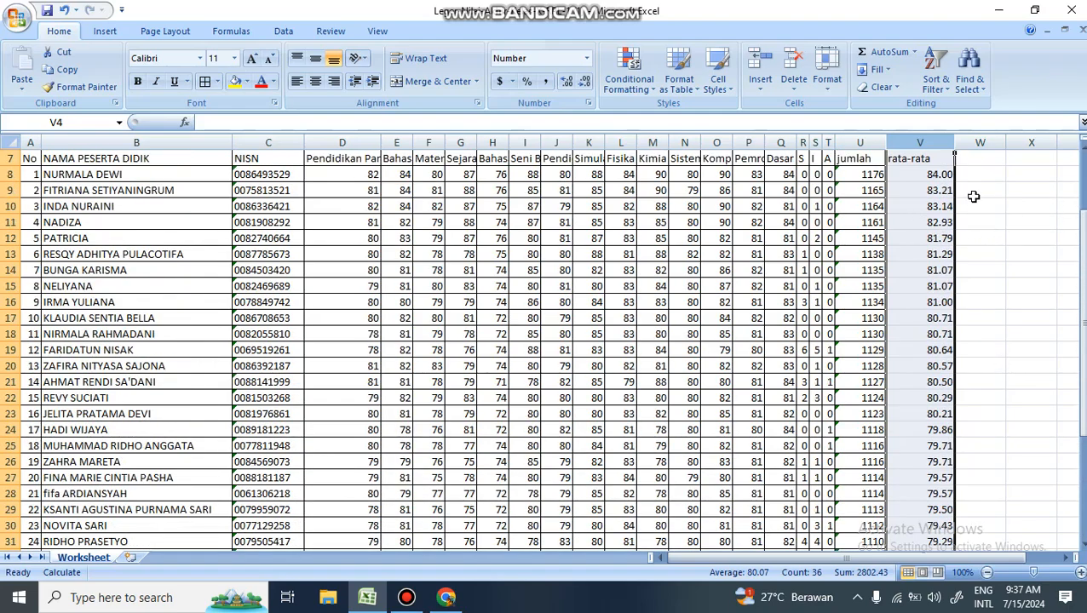
{"action": "scroll", "coordinate": [952, 349], "scroll_direction": "down", "scroll_amount": 1}
{"action": "scroll", "coordinate": [952, 349], "scroll_direction": "down", "scroll_amount": 6}
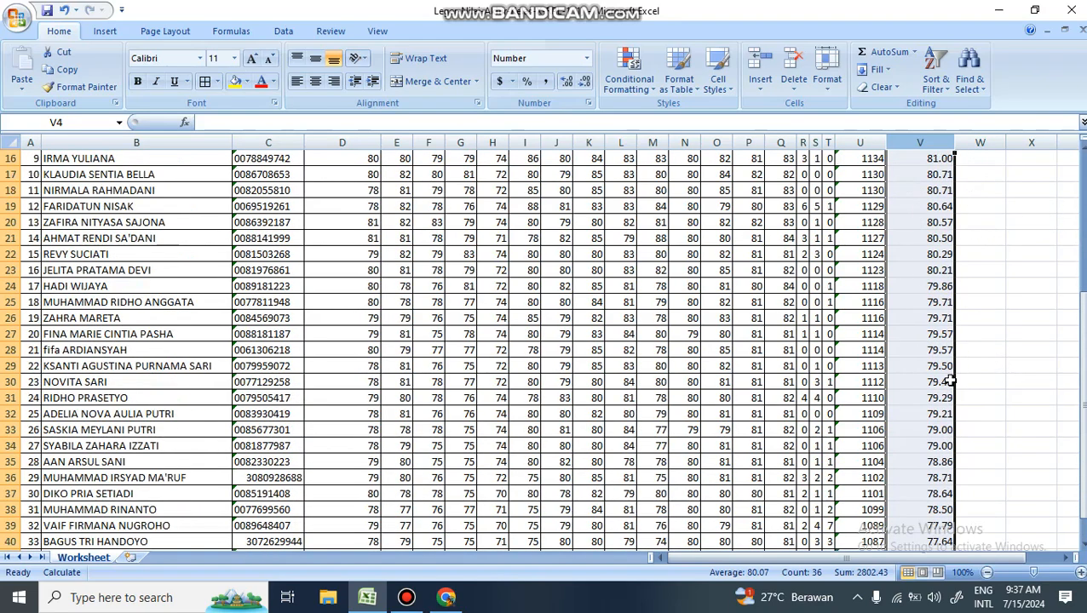
{"action": "left_click", "coordinate": [1007, 337]}
{"action": "scroll", "coordinate": [1013, 375], "scroll_direction": "up", "scroll_amount": 9}
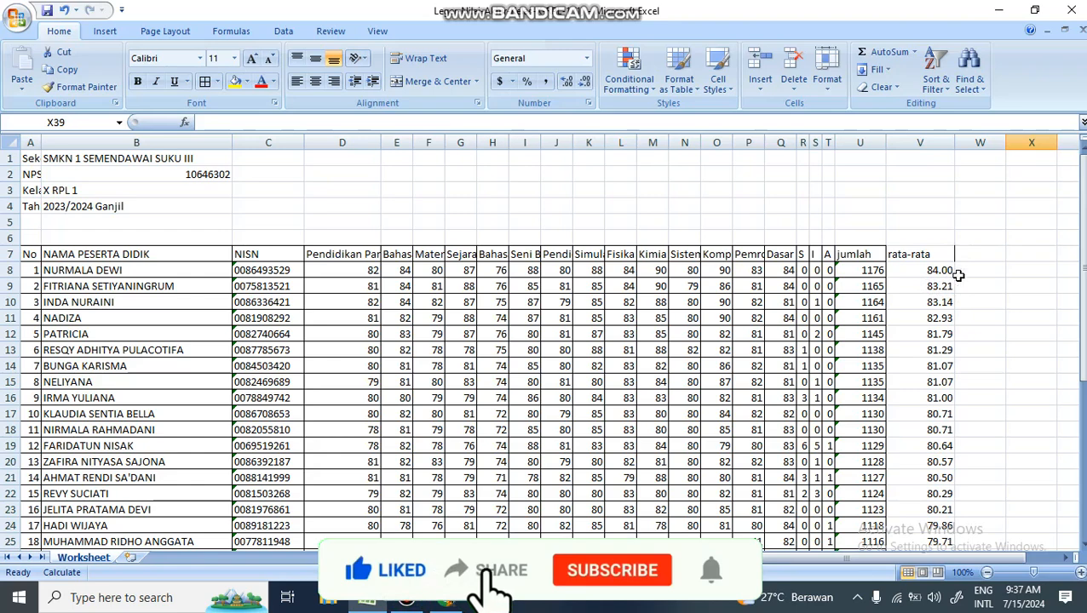
{"action": "scroll", "coordinate": [939, 289], "scroll_direction": "down", "scroll_amount": 9}
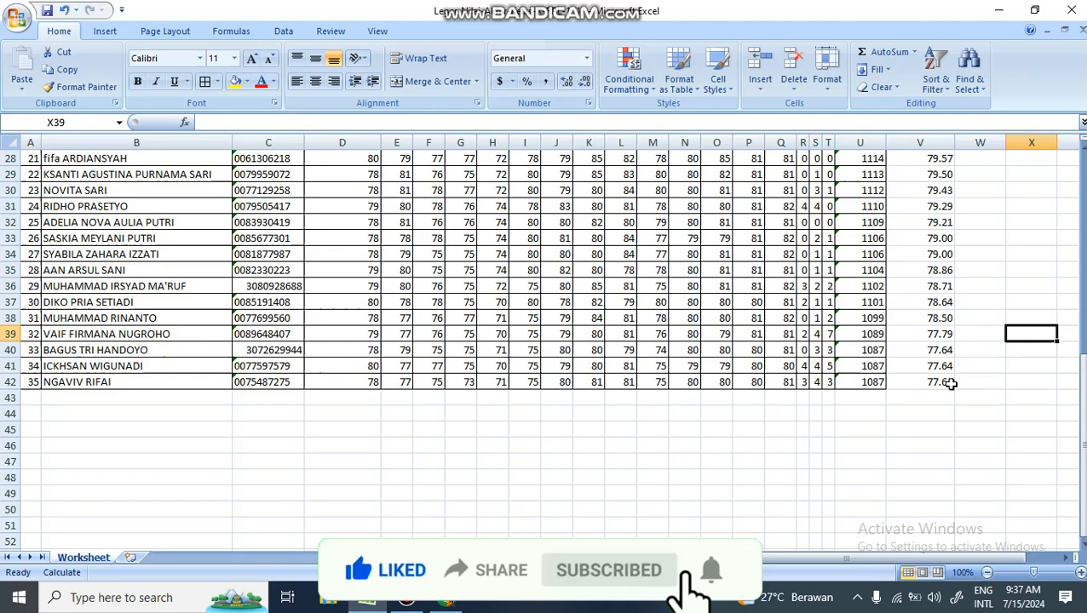
{"action": "scroll", "coordinate": [954, 340], "scroll_direction": "up", "scroll_amount": 9}
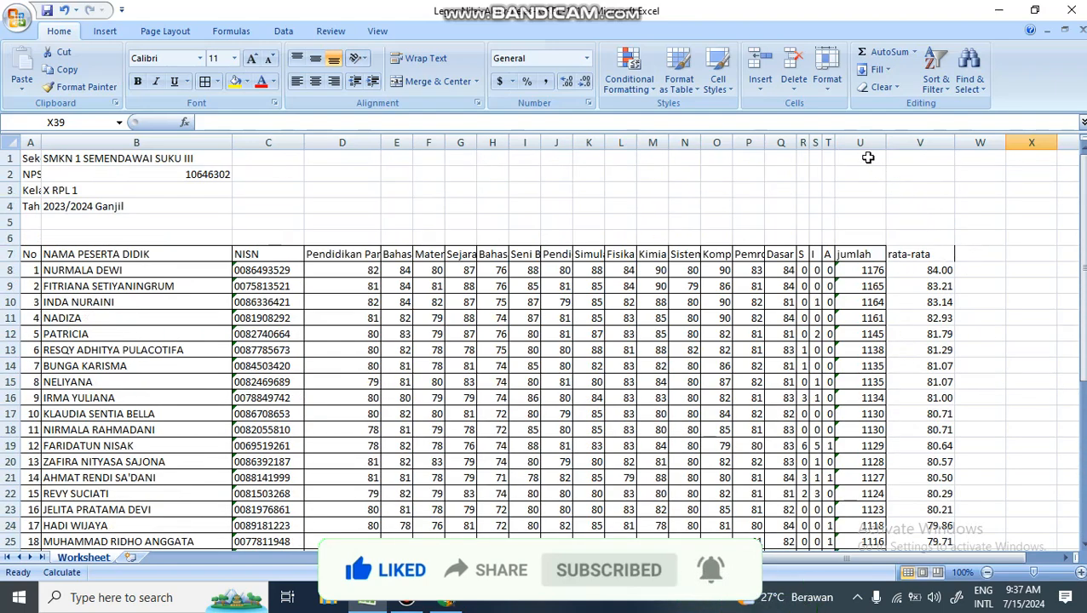
{"action": "left_click", "coordinate": [986, 269]}
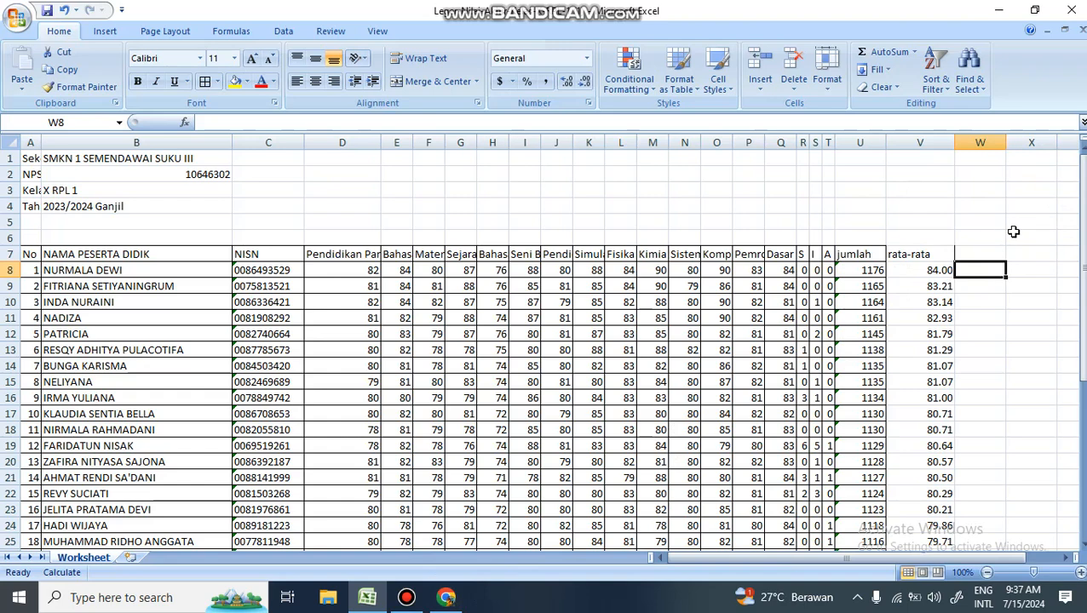
{"action": "left_click", "coordinate": [1027, 312]}
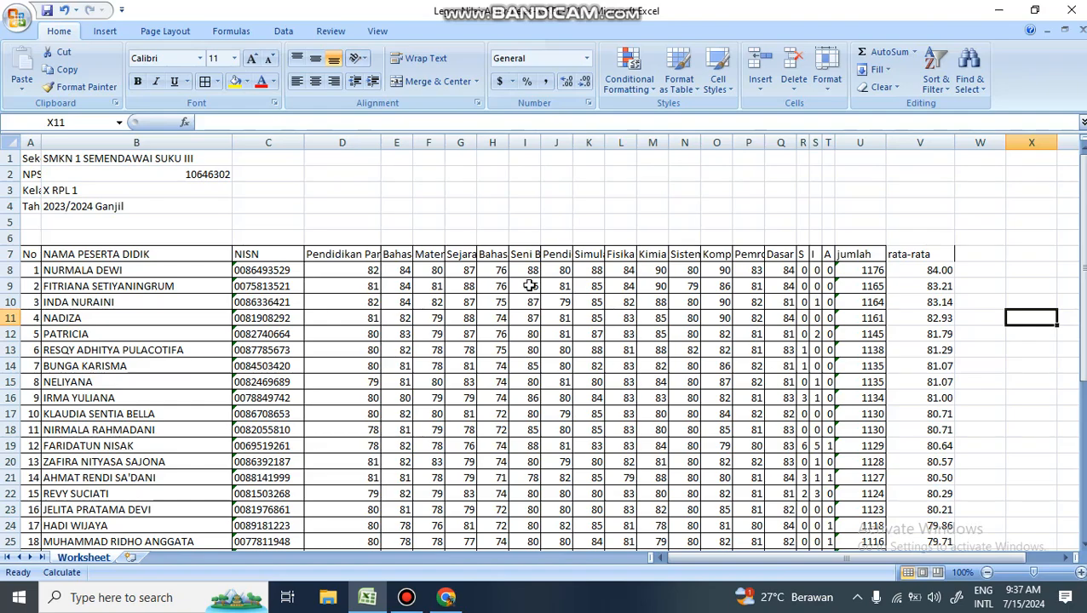
Step: Apply all borders to the rata-rata column from V7 to V42 and check the bordered table
{"action": "left_click_drag", "start_coordinate": [924, 254], "coordinate": [922, 467]}
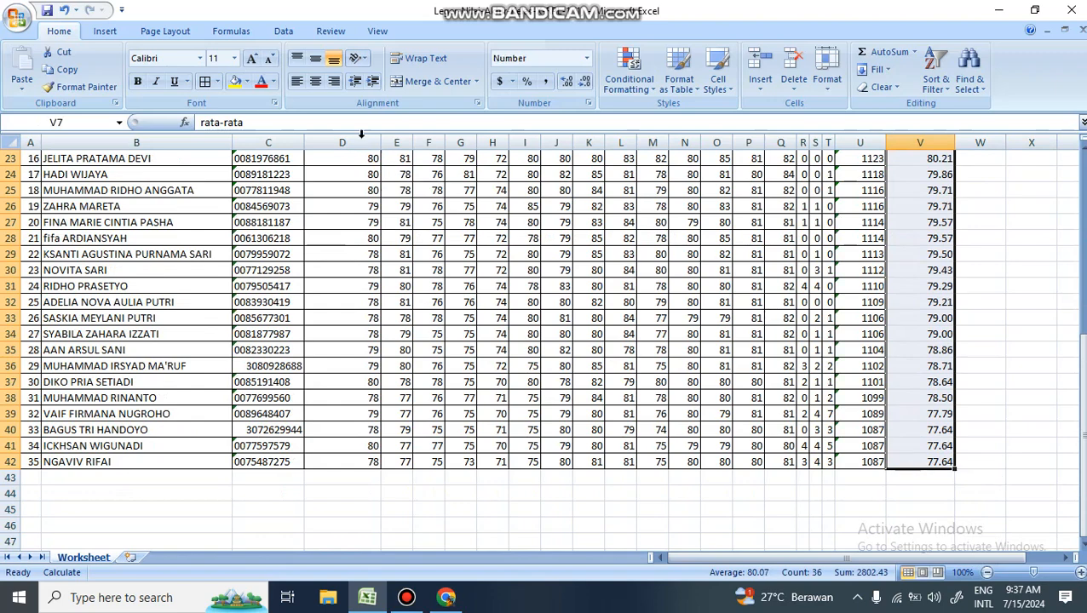
{"action": "left_click", "coordinate": [205, 81]}
{"action": "left_click", "coordinate": [218, 84]}
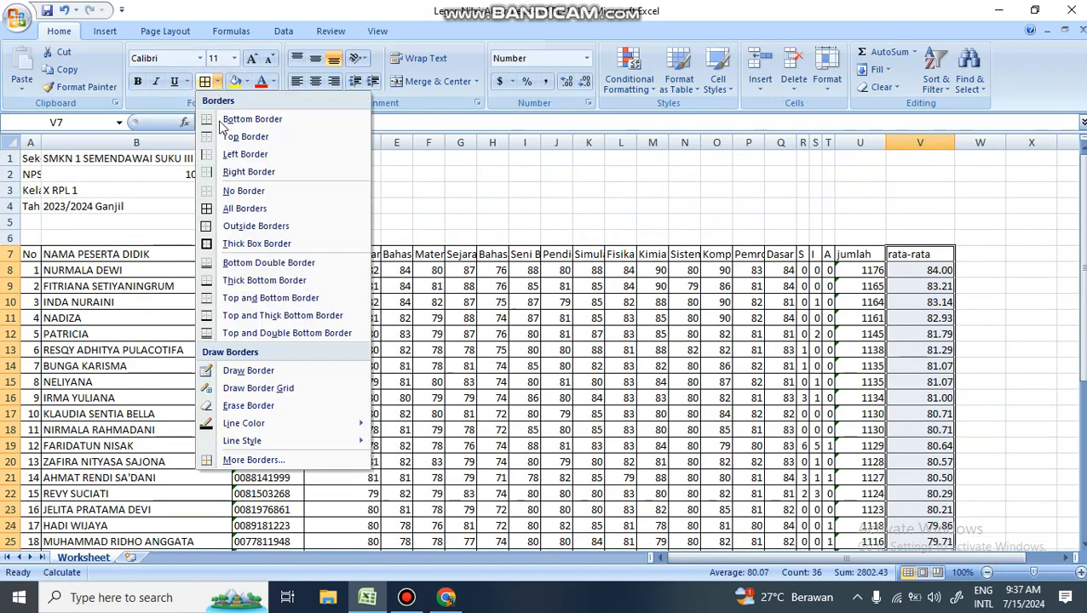
{"action": "left_click", "coordinate": [230, 208]}
{"action": "left_click", "coordinate": [947, 176]}
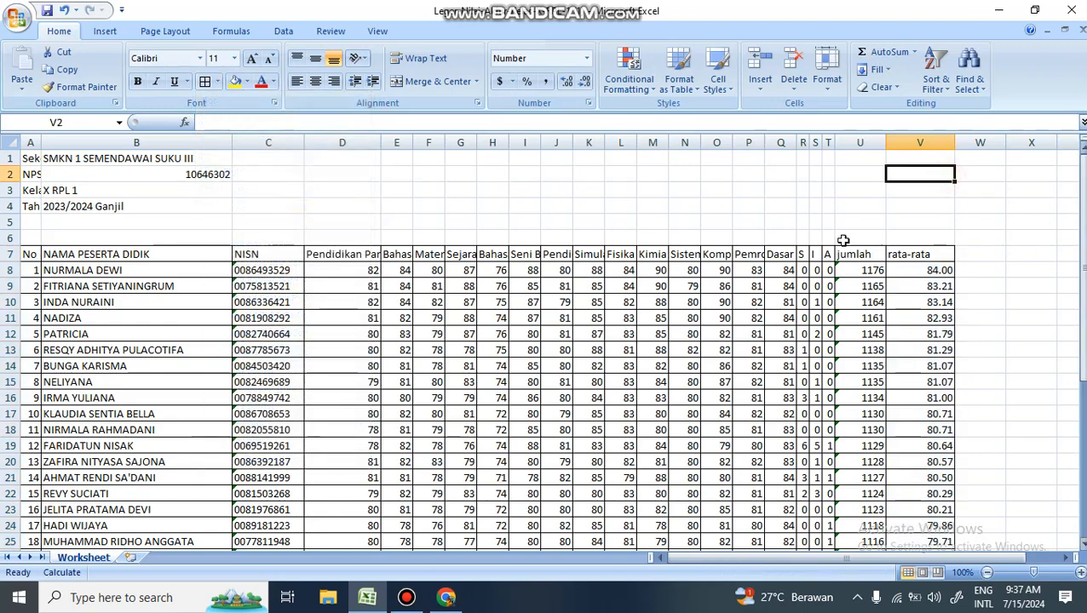
{"action": "left_click", "coordinate": [961, 270]}
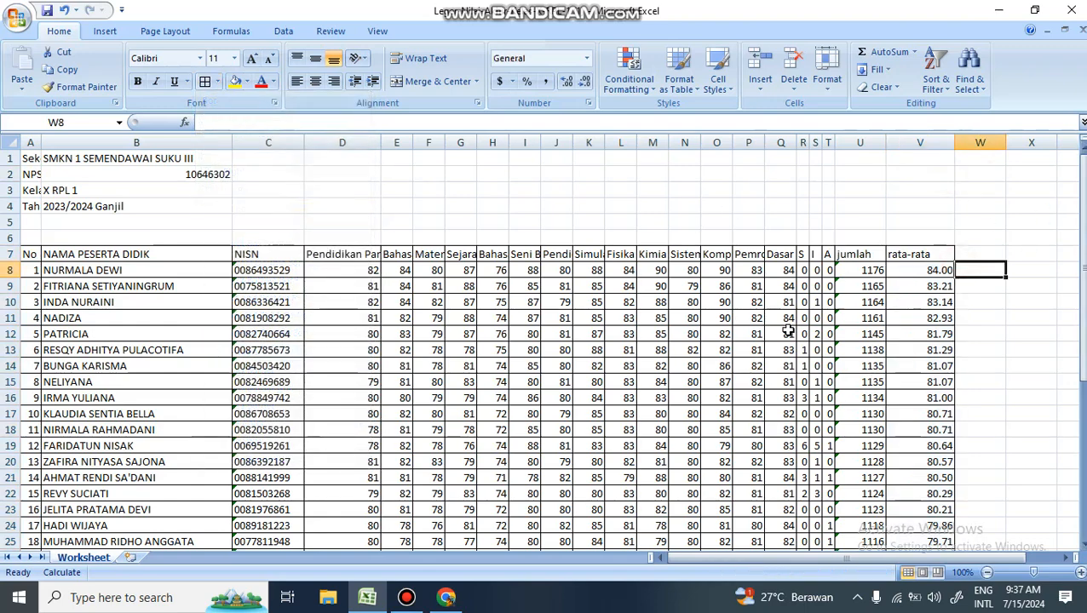
{"action": "scroll", "coordinate": [840, 316], "scroll_direction": "down", "scroll_amount": 3}
{"action": "scroll", "coordinate": [288, 479], "scroll_direction": "up", "scroll_amount": 3}
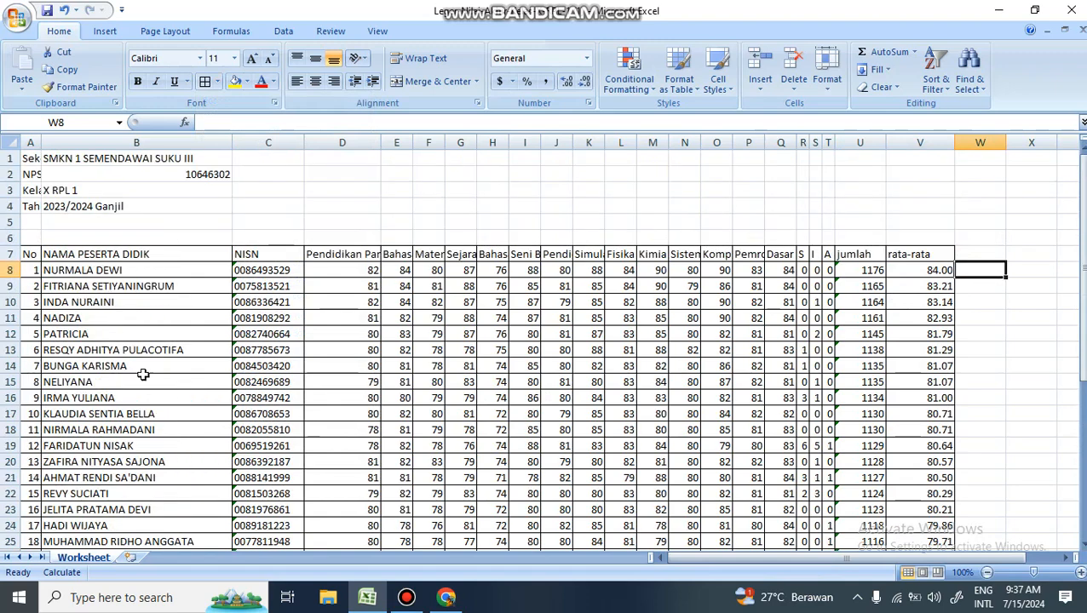
Step: Insert an empty column between NAMA PESERTA DIDIK and NISN, and narrow it to roughly the width of the NISN column
{"action": "left_click", "coordinate": [12, 270]}
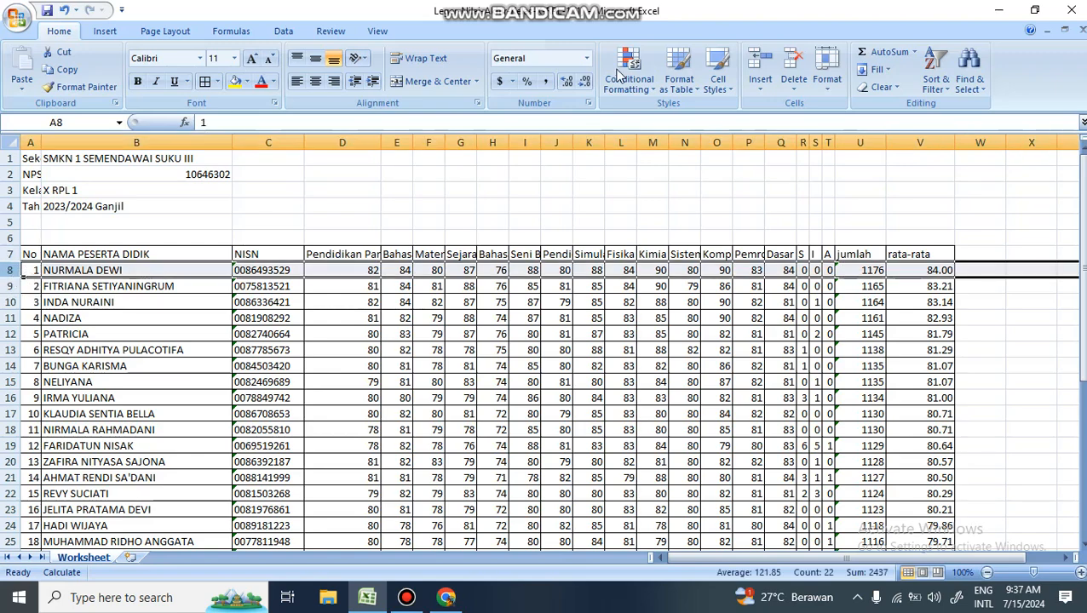
{"action": "left_click", "coordinate": [328, 138]}
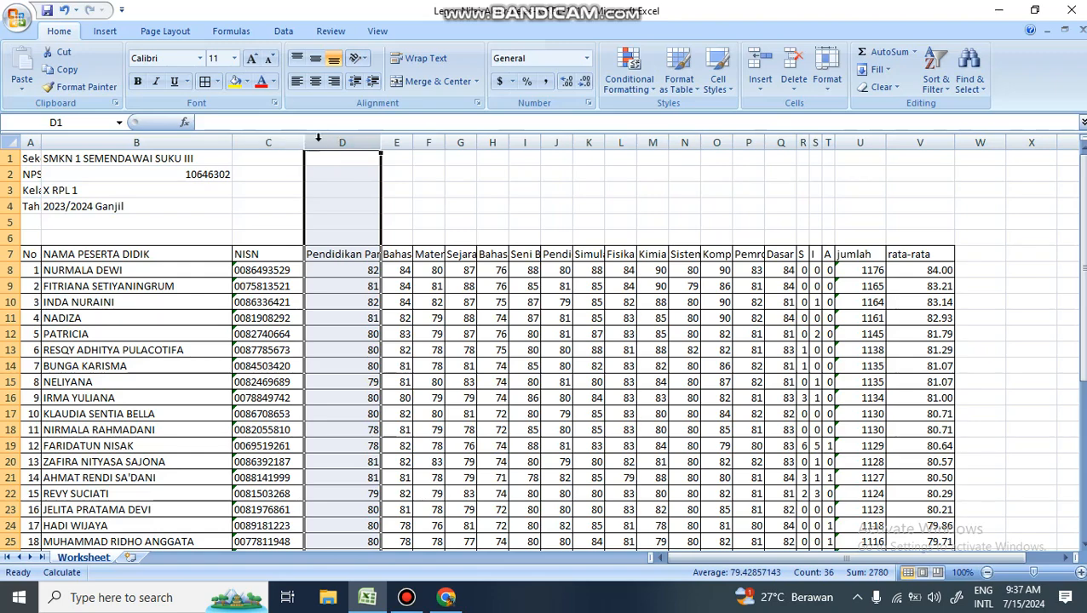
{"action": "right_click", "coordinate": [320, 139]}
{"action": "right_click", "coordinate": [303, 142]}
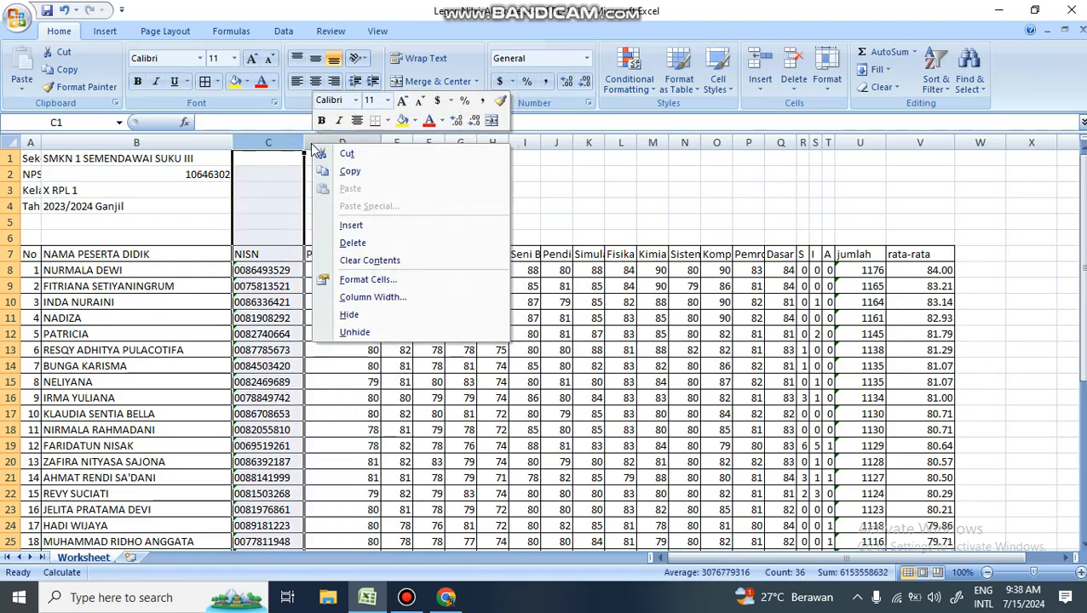
{"action": "left_click", "coordinate": [348, 226]}
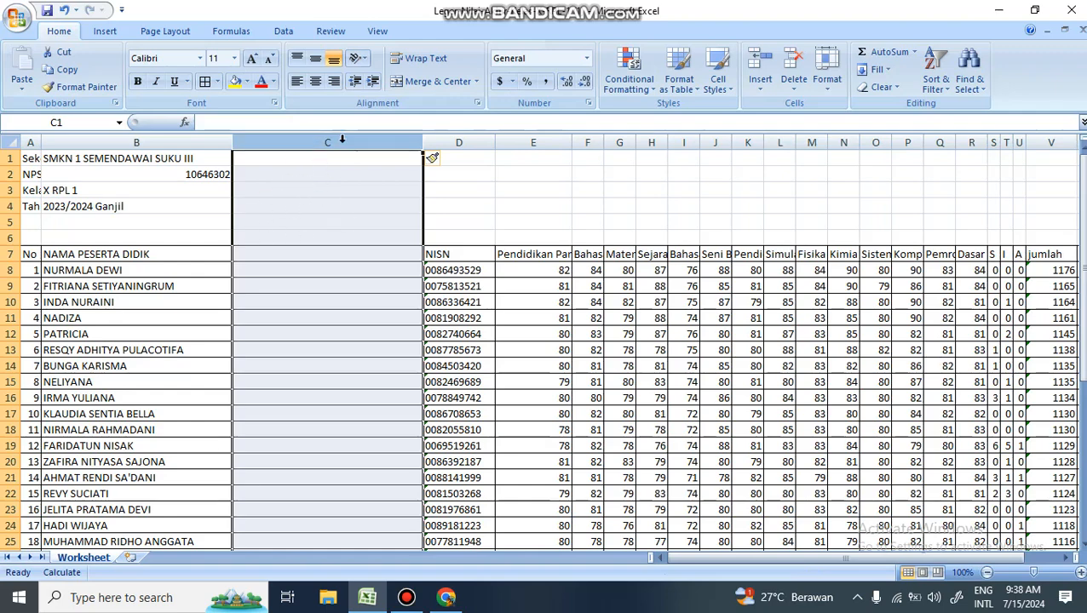
{"action": "left_click_drag", "start_coordinate": [421, 139], "coordinate": [309, 166]}
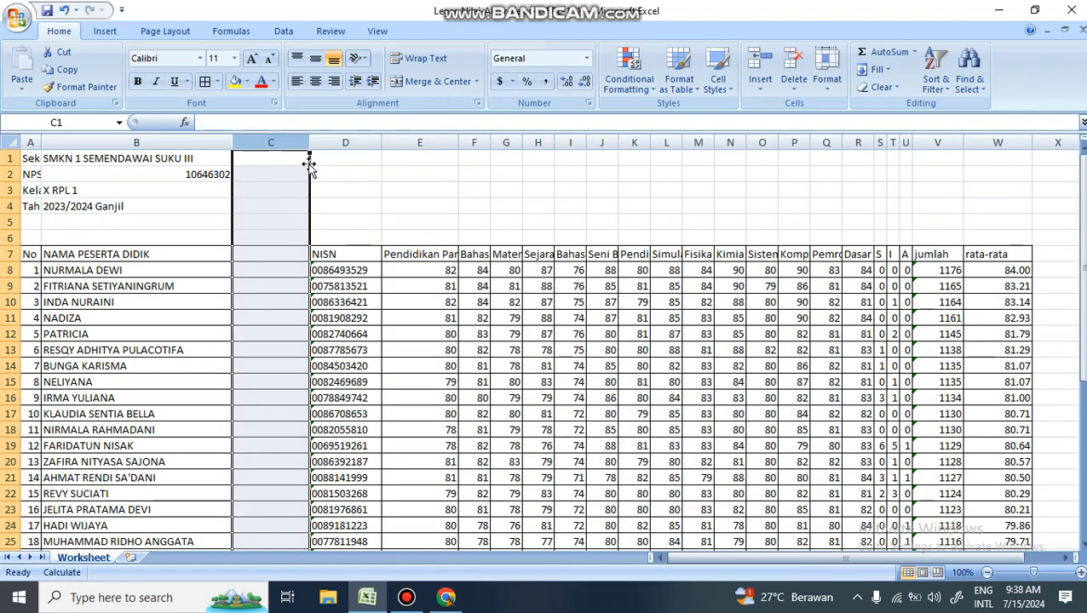
Step: Insert a blank row at row 8, between the table header and the first student
{"action": "left_click", "coordinate": [6, 271]}
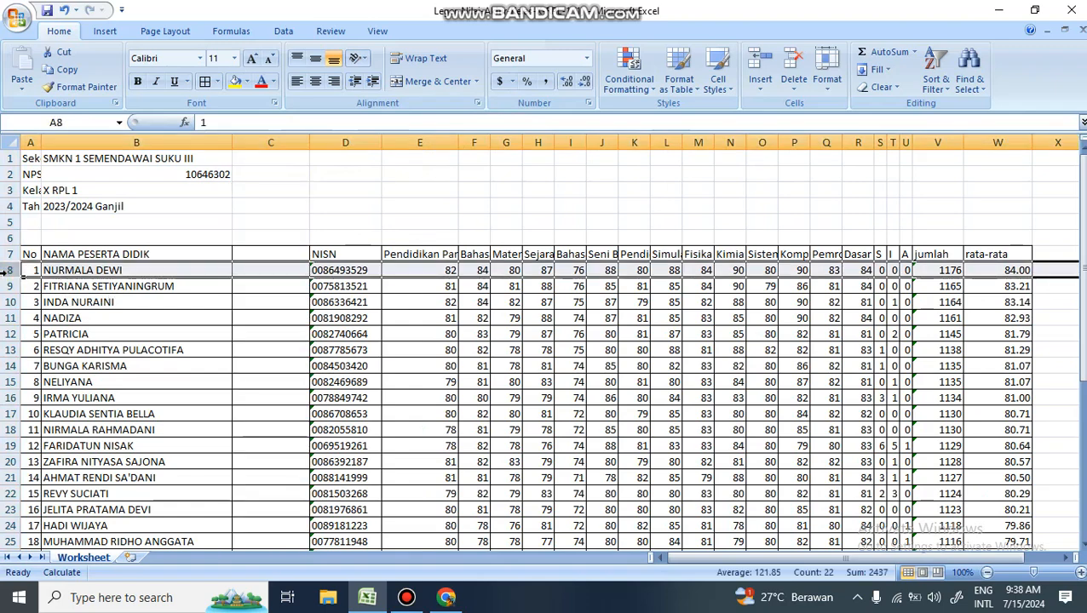
{"action": "right_click", "coordinate": [8, 271]}
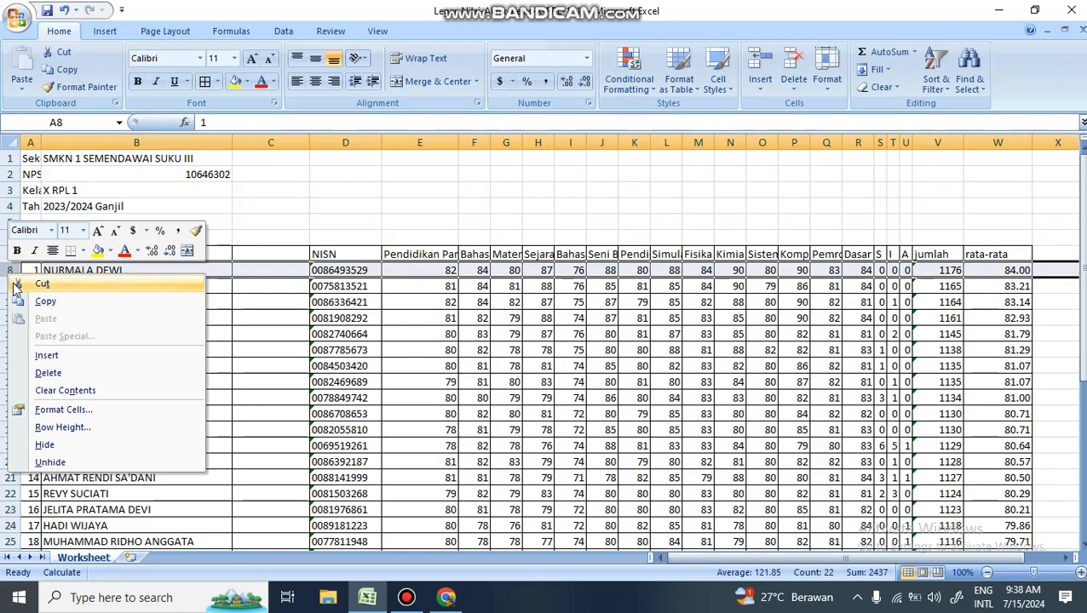
{"action": "left_click", "coordinate": [51, 355]}
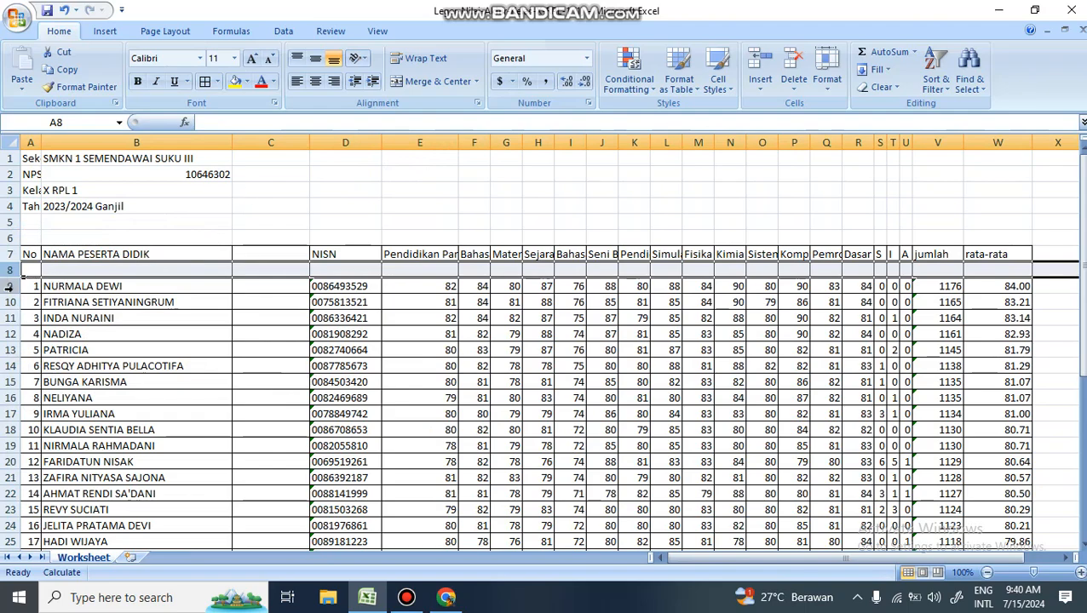
Step: Look over the grade table down to the last student row and switch to Chrome with the YouTube channel's video list
{"action": "scroll", "coordinate": [129, 254], "scroll_direction": "down", "scroll_amount": 3}
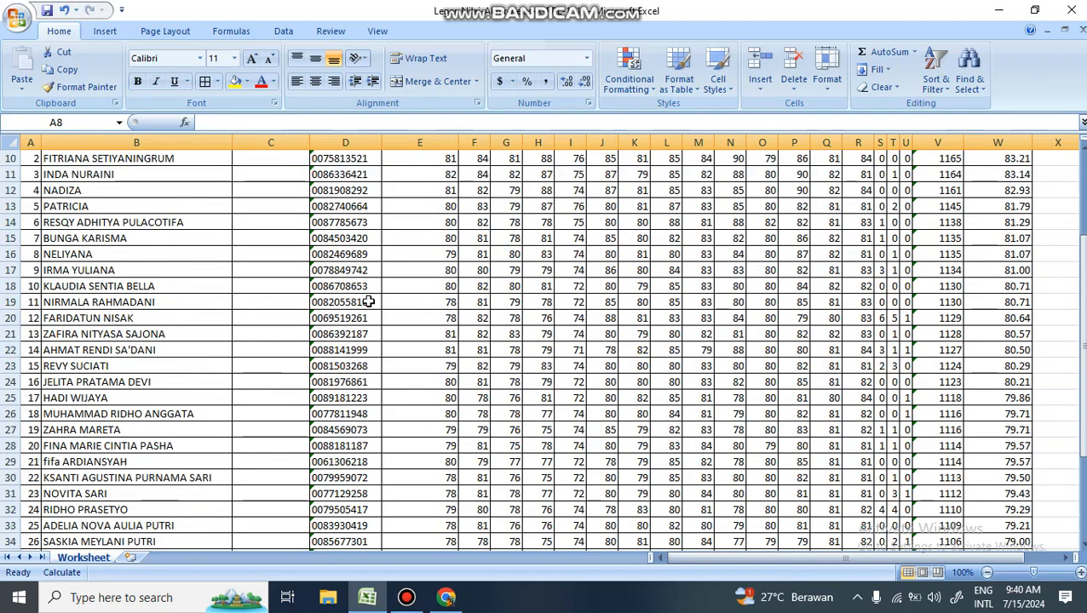
{"action": "scroll", "coordinate": [383, 300], "scroll_direction": "down", "scroll_amount": 4}
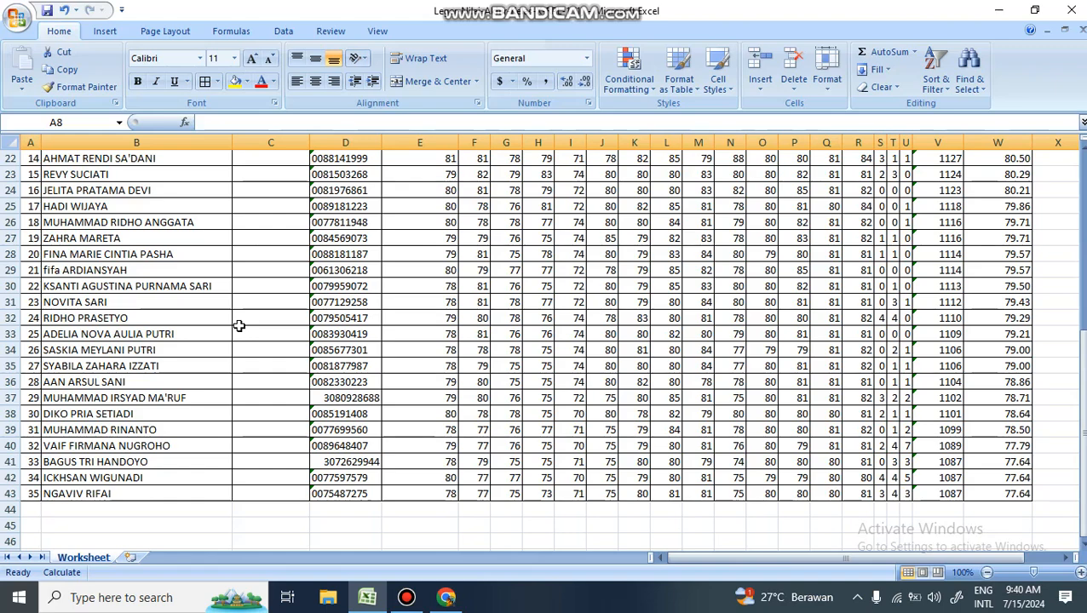
{"action": "scroll", "coordinate": [358, 232], "scroll_direction": "down", "scroll_amount": 4}
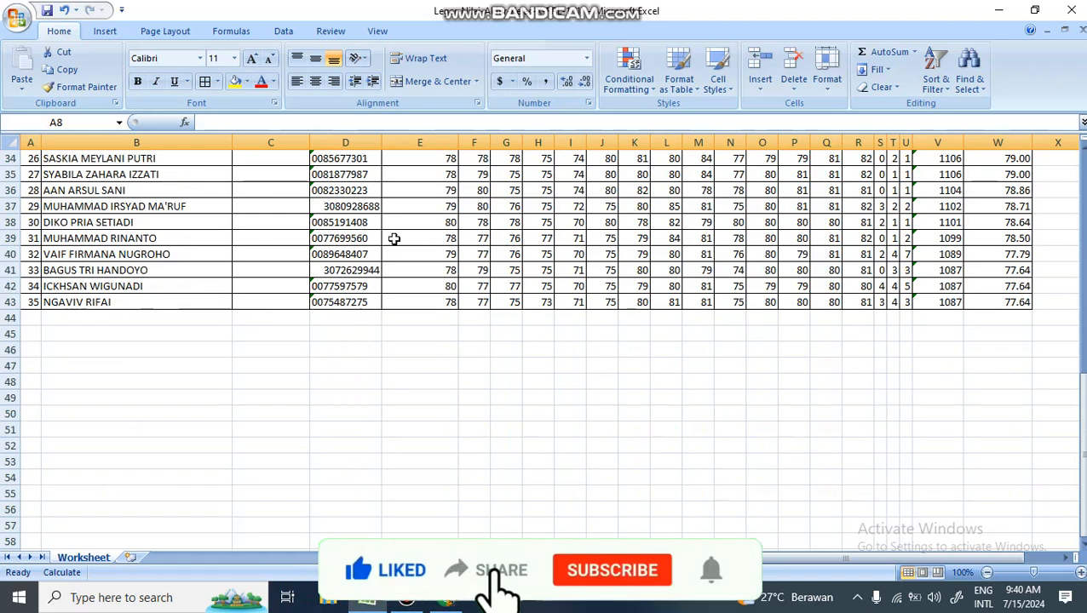
{"action": "scroll", "coordinate": [394, 238], "scroll_direction": "up", "scroll_amount": 10}
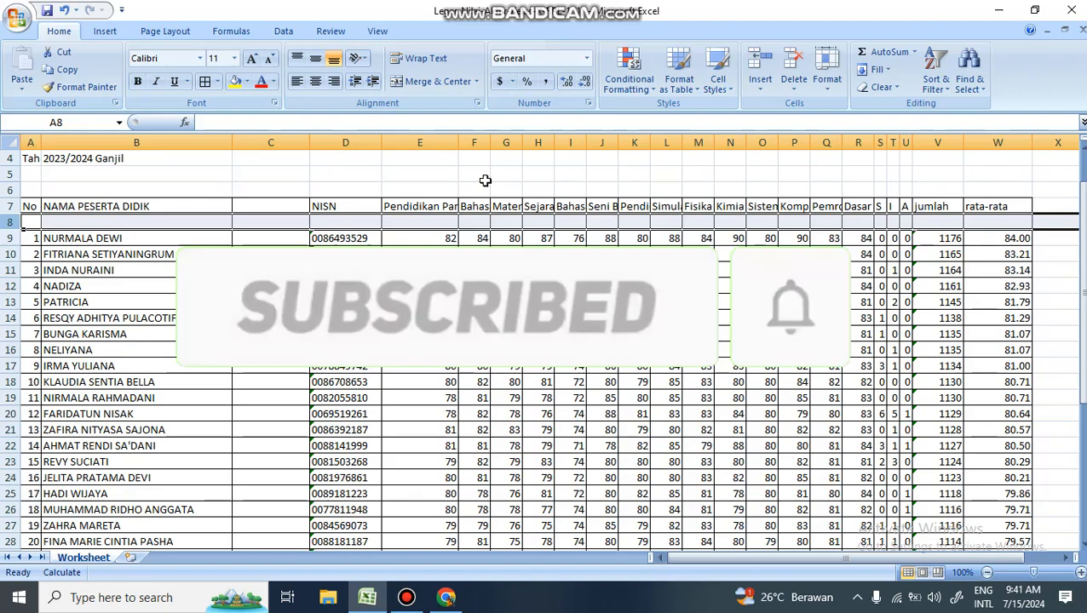
{"action": "scroll", "coordinate": [574, 208], "scroll_direction": "down", "scroll_amount": 3}
{"action": "left_click", "coordinate": [449, 597]}
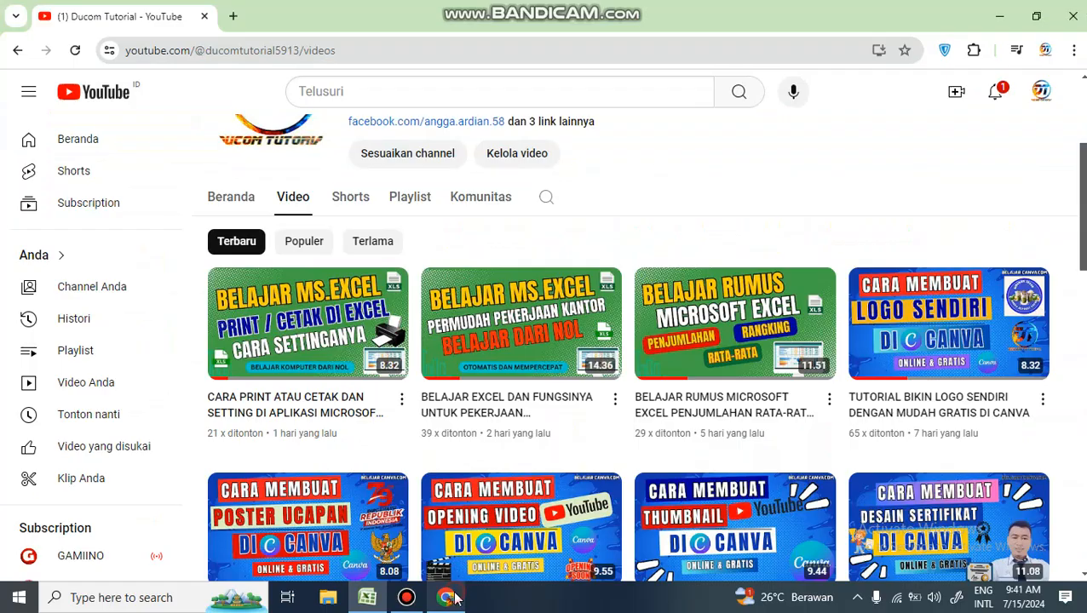